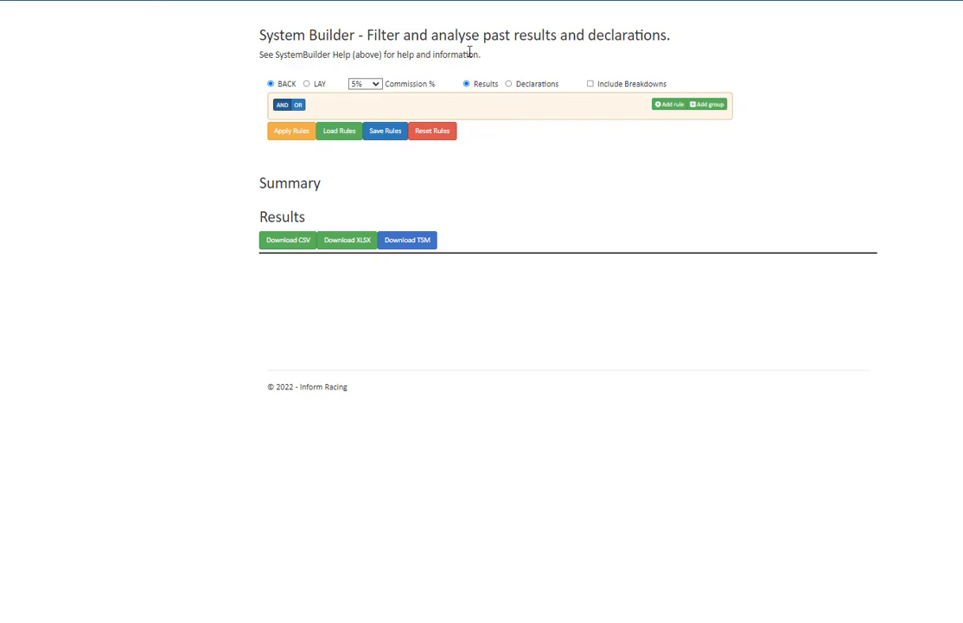
- Switch the search to Declarations and add a rule for Year equal to 2022
click(530, 87)
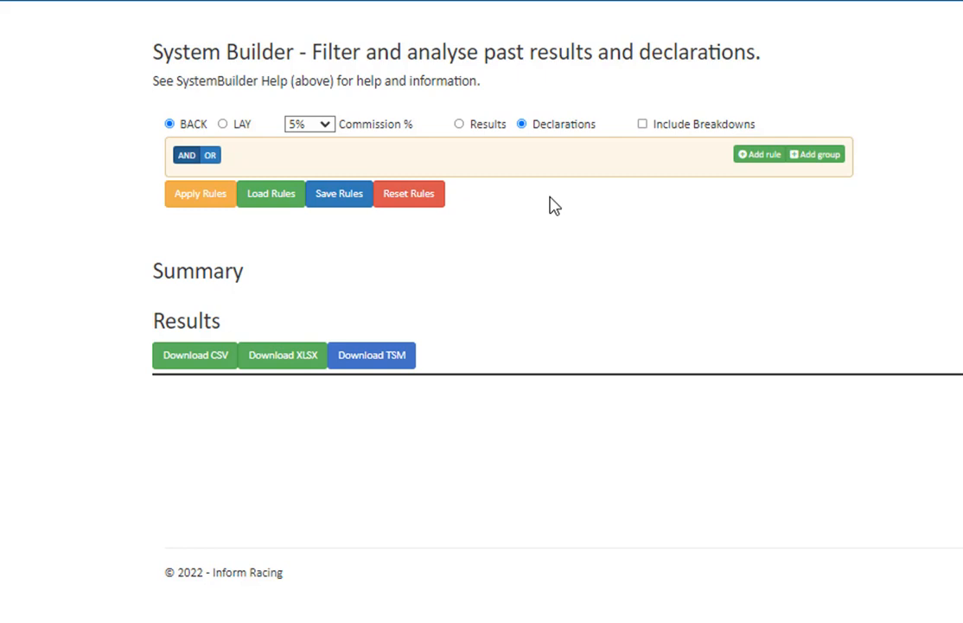
click(756, 154)
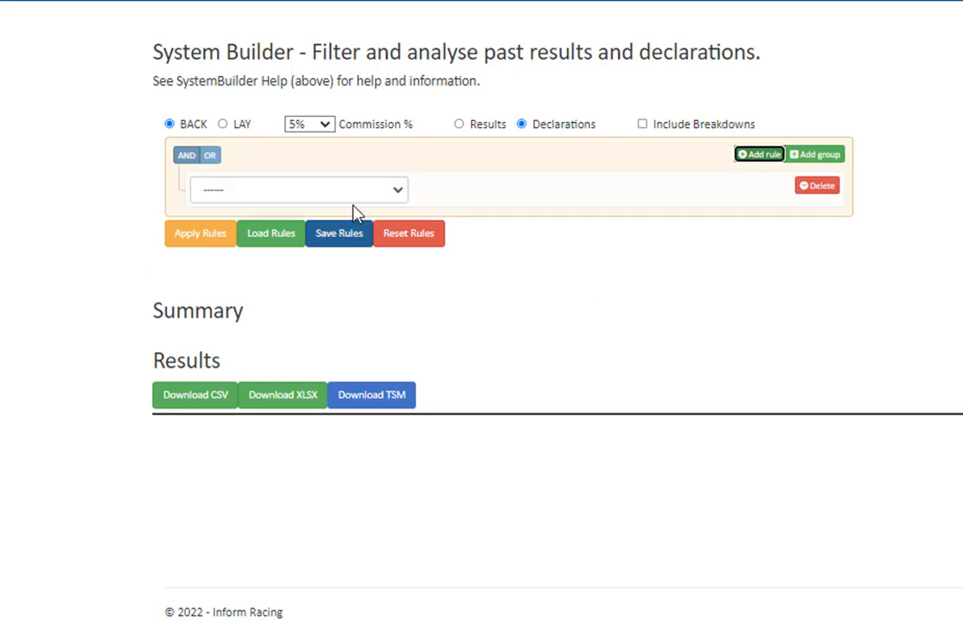
click(372, 192)
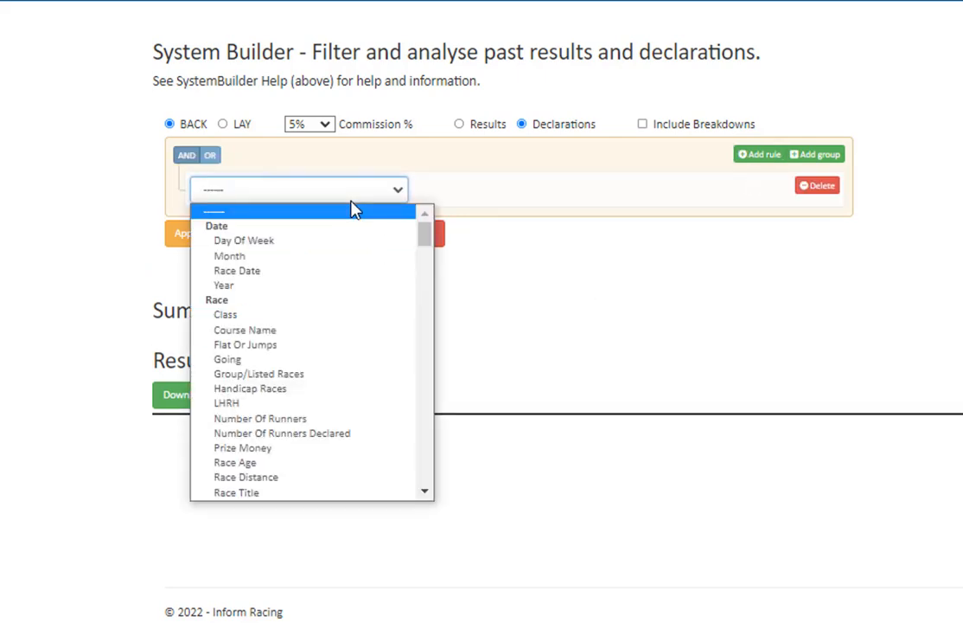
click(357, 288)
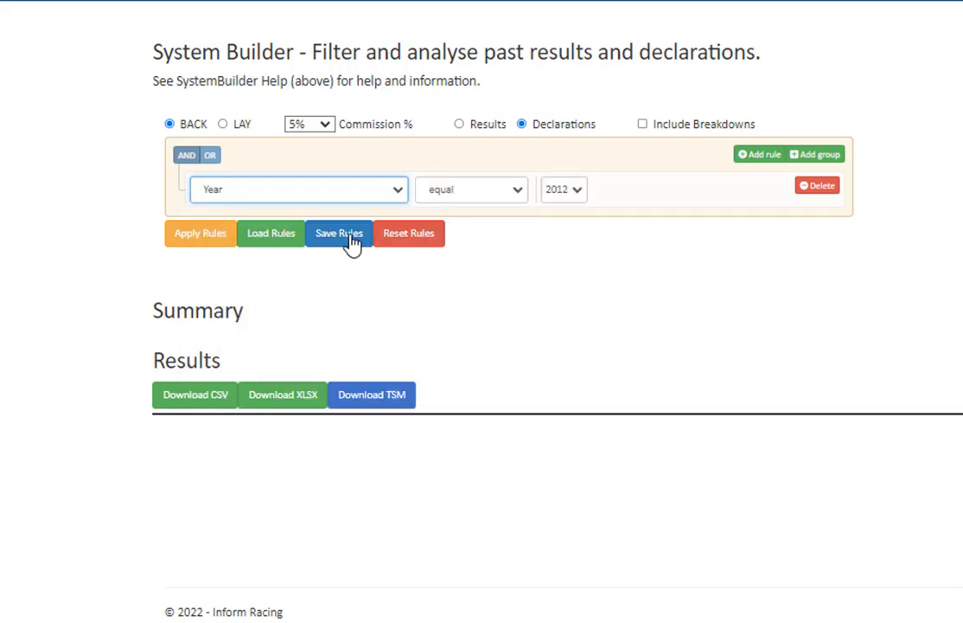
click(571, 197)
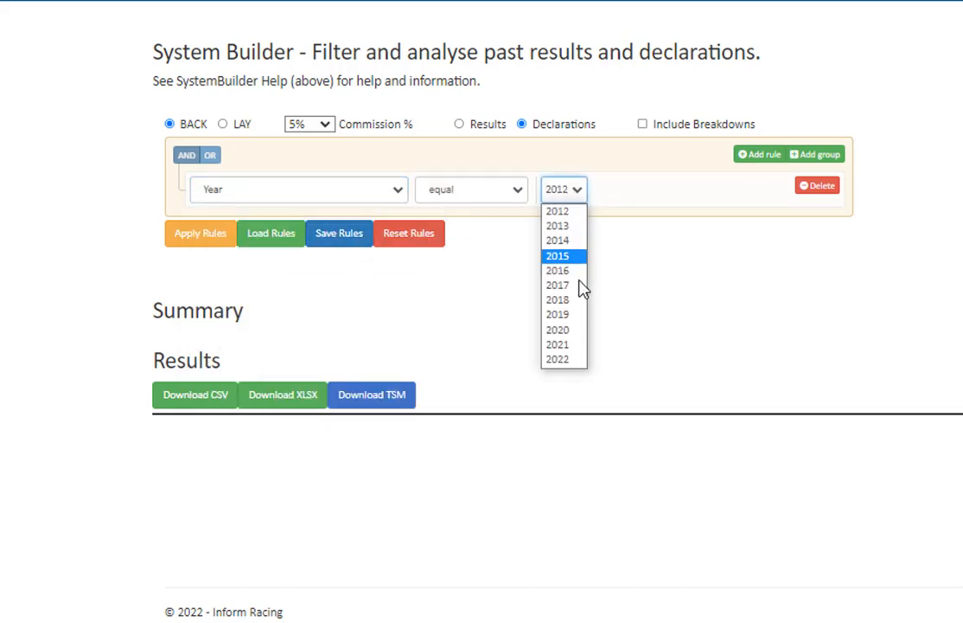
click(556, 369)
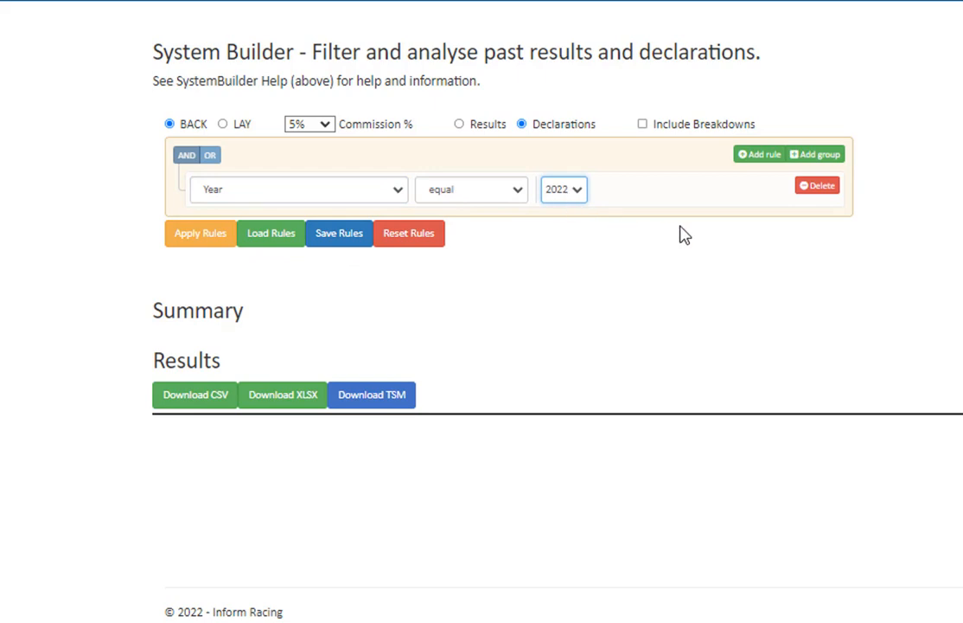
- Add a second rule limiting Race Distance to less or equal 1m
click(758, 155)
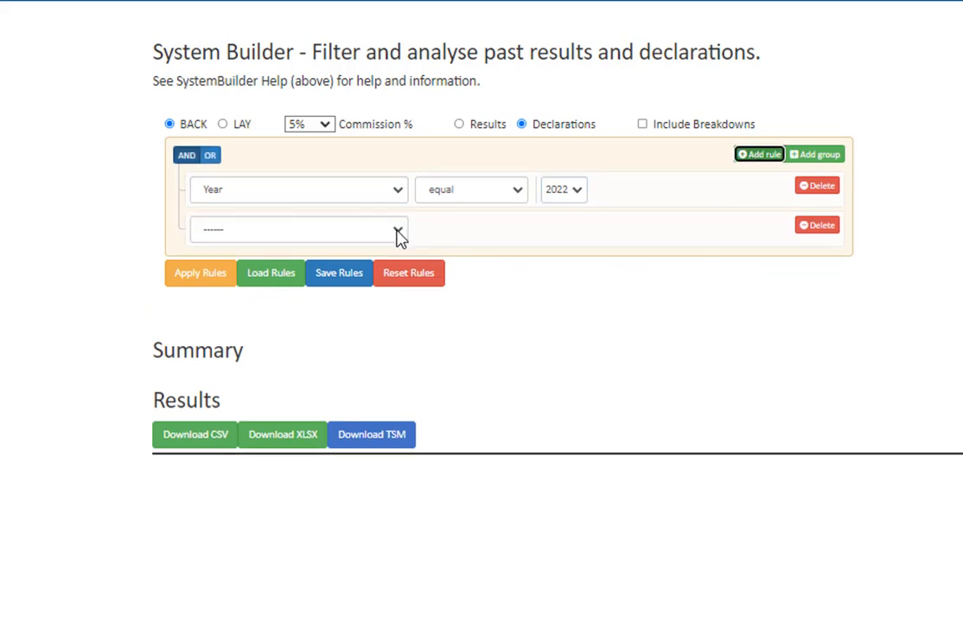
click(400, 236)
drag(426, 273, 426, 286)
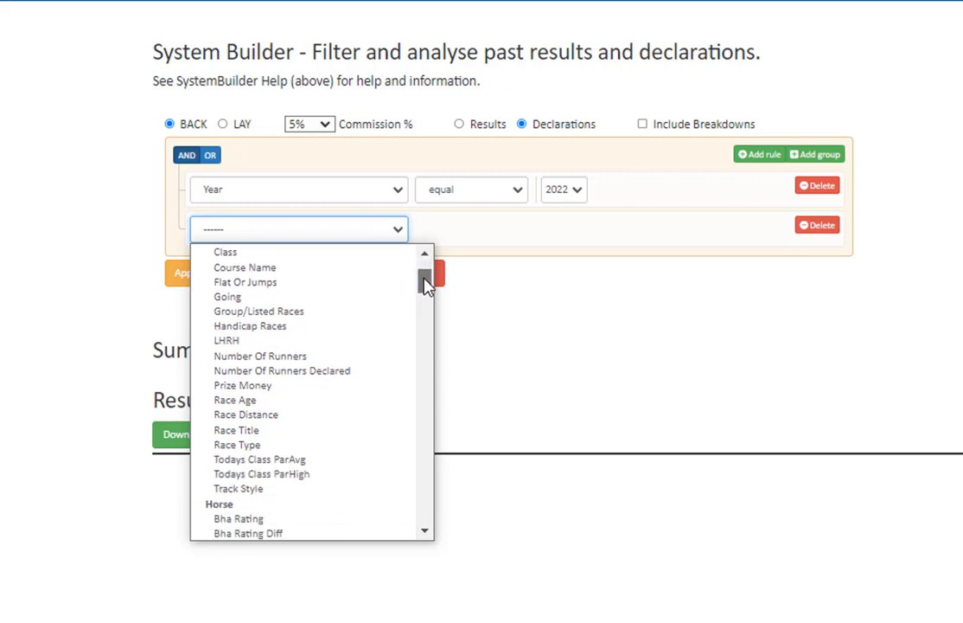
click(400, 415)
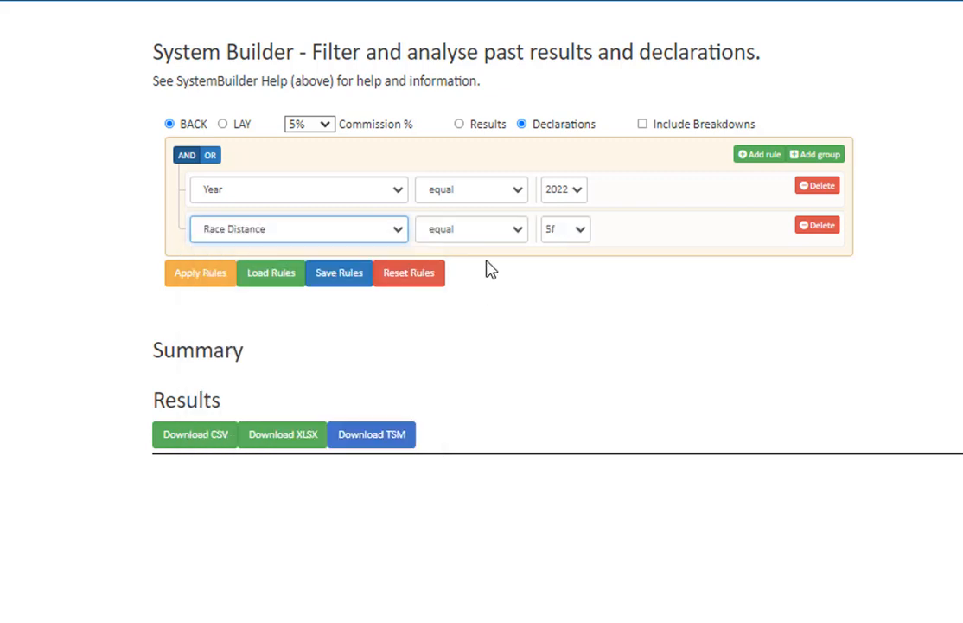
click(509, 237)
click(507, 326)
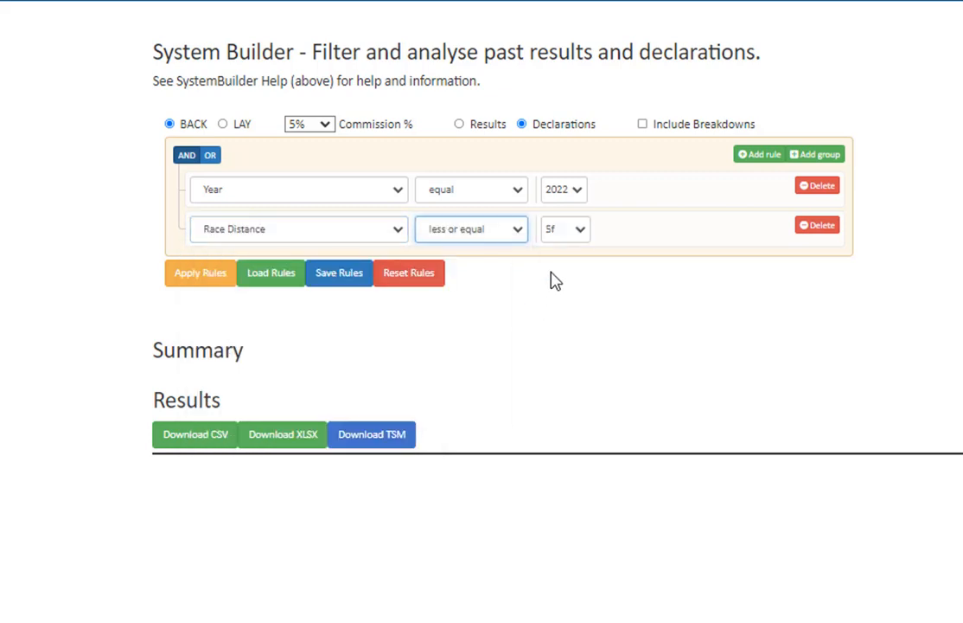
click(565, 230)
click(554, 296)
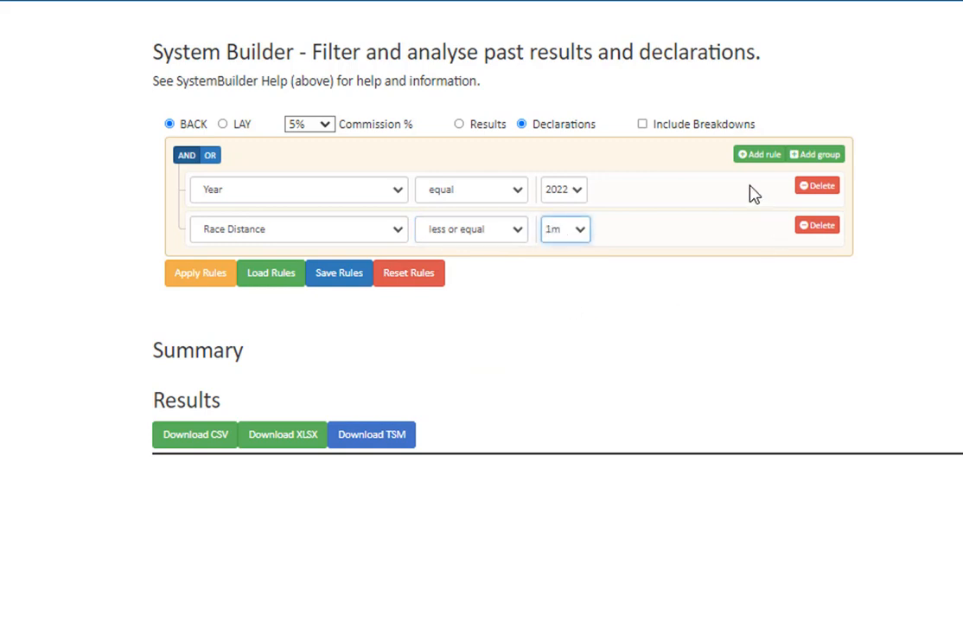
- Add a rule requiring Lto 1 Lengths Btn to be less or equal 2
click(764, 157)
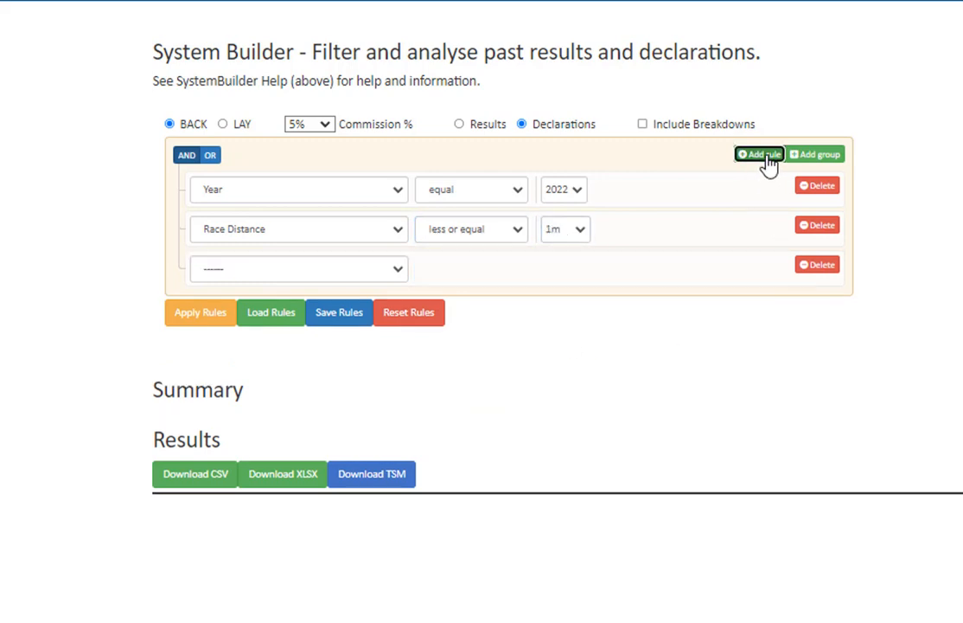
click(400, 271)
drag(427, 318, 429, 452)
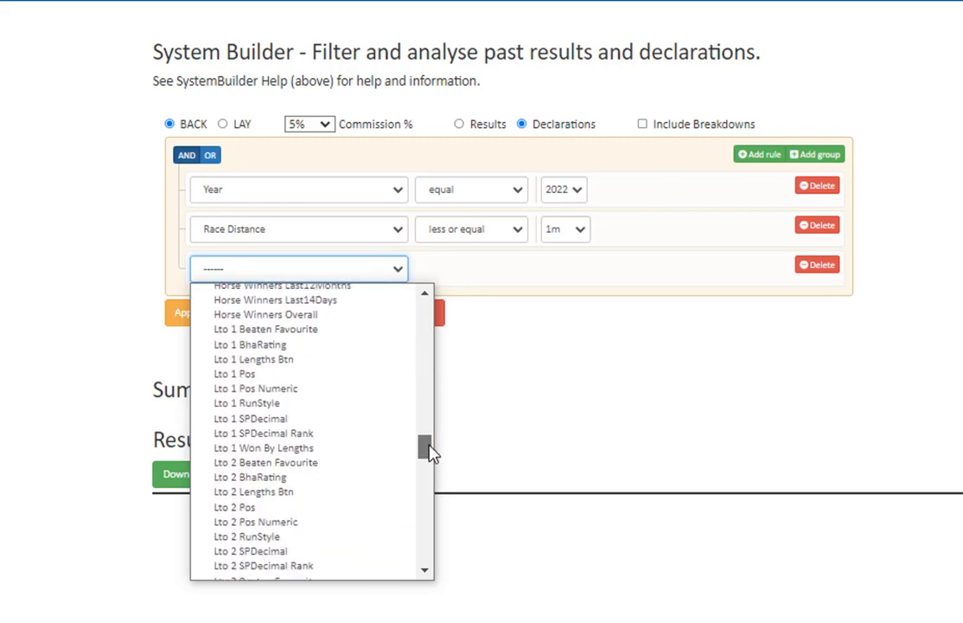
click(322, 360)
click(497, 271)
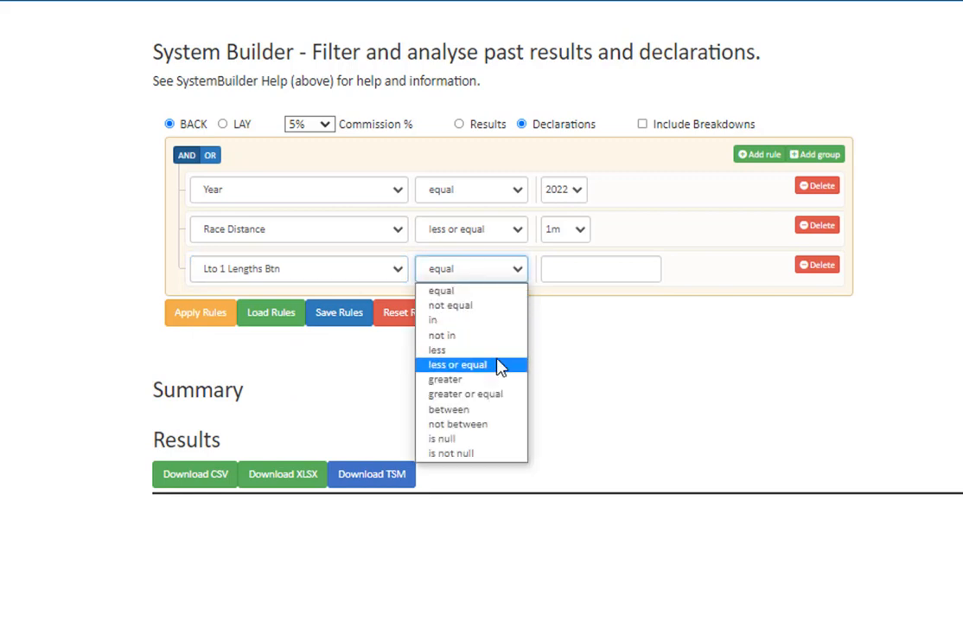
click(489, 364)
click(597, 268)
text(1)
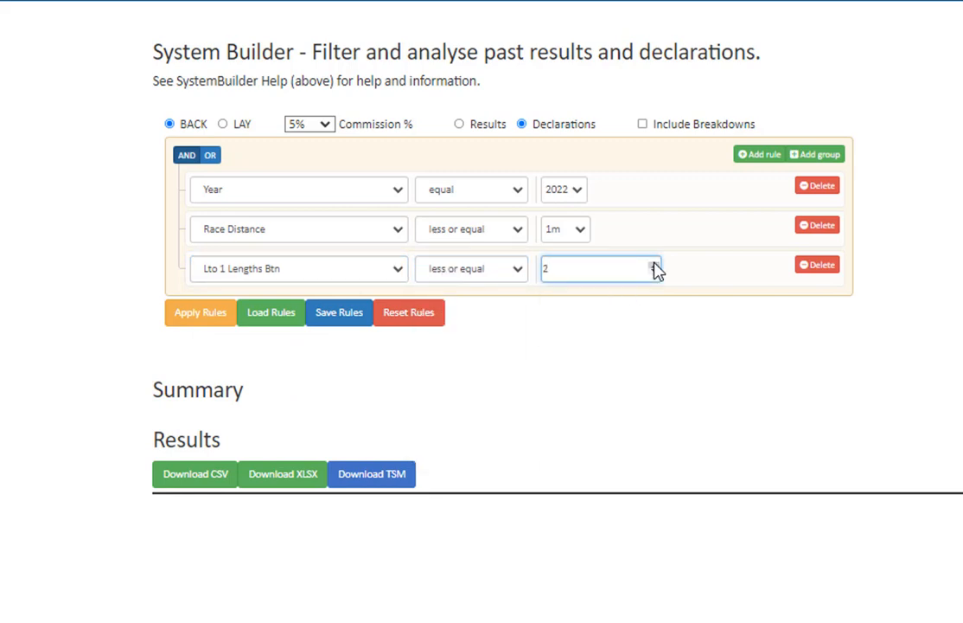
- Add a rule requiring Lto 1 Pos Numeric to be greater or equal 4, and apply the rules
click(760, 154)
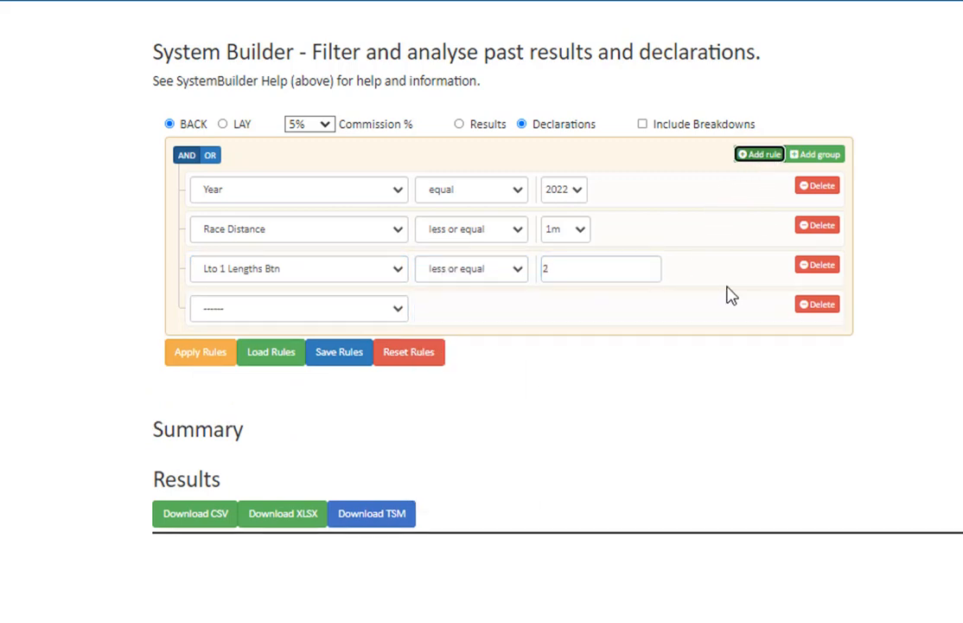
click(400, 311)
drag(425, 358, 432, 497)
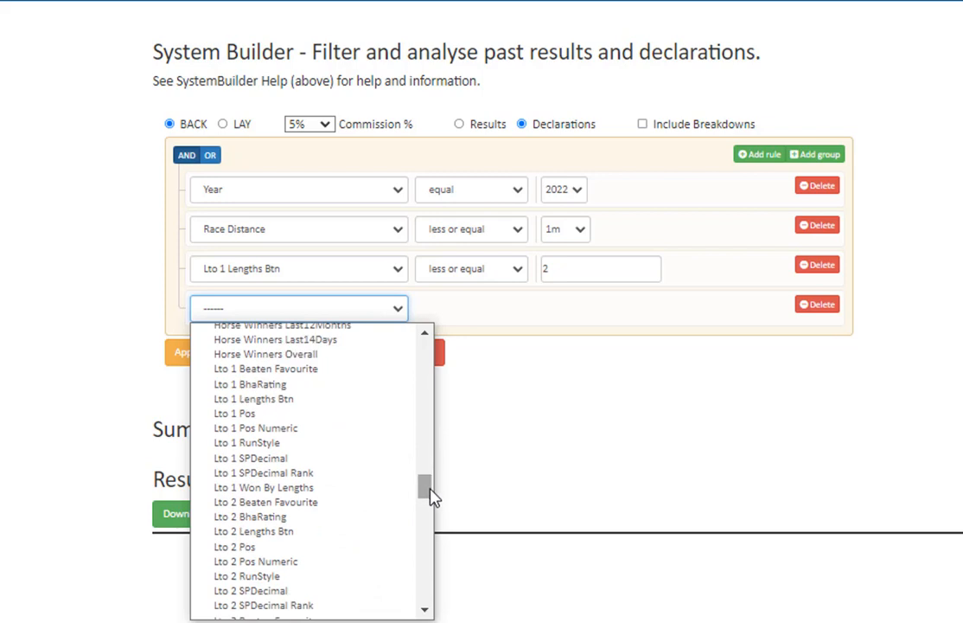
click(339, 439)
click(518, 313)
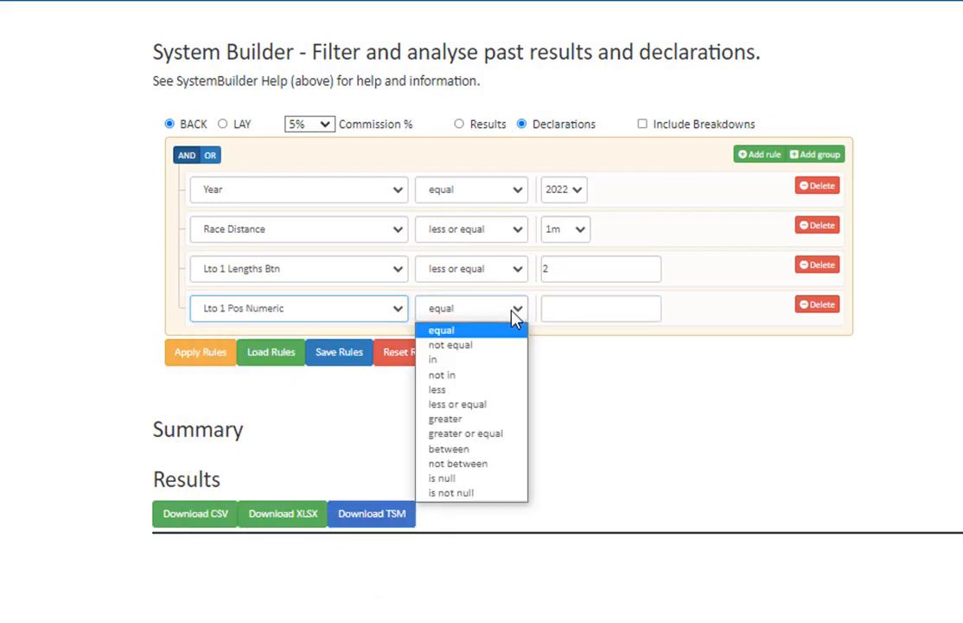
click(500, 434)
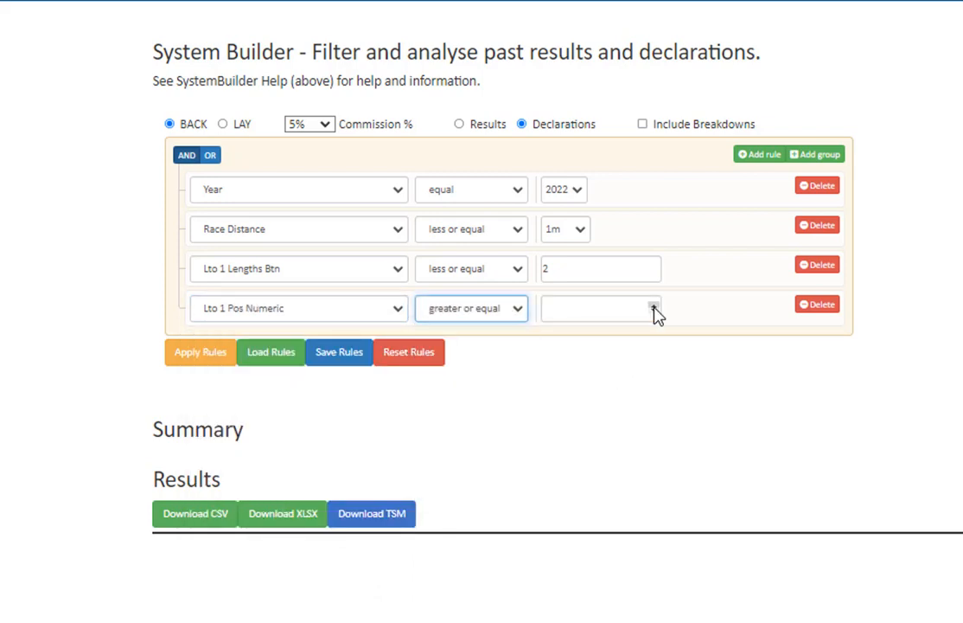
click(655, 306)
click(654, 305)
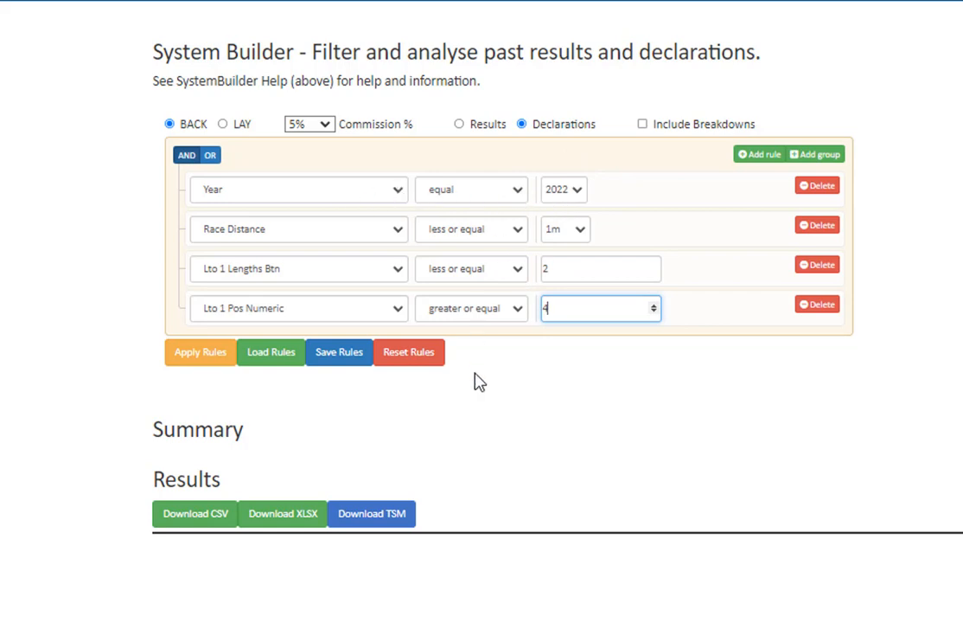
click(198, 360)
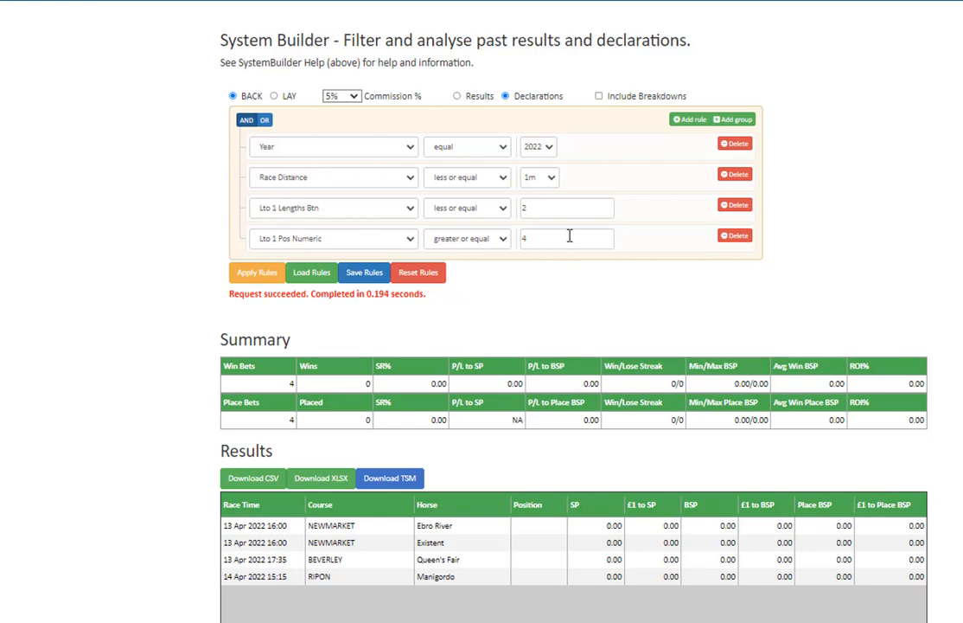
- Set the Race Distance rule's limit to 2m
click(551, 178)
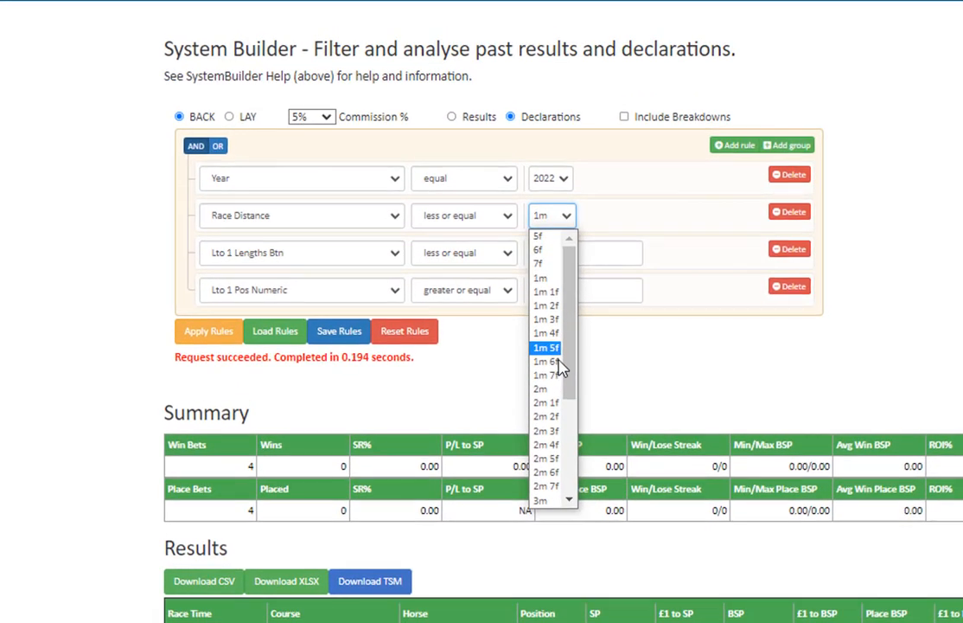
click(545, 388)
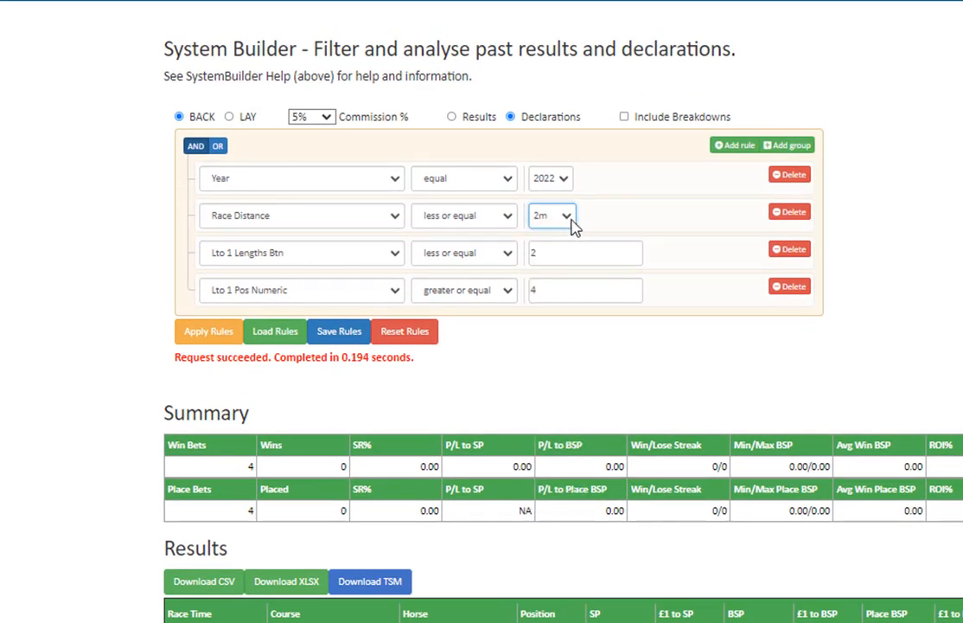
- Add a rule requiring Trainer Win % Last14Days to be greater or equal 20, and apply the rules
click(726, 149)
click(393, 328)
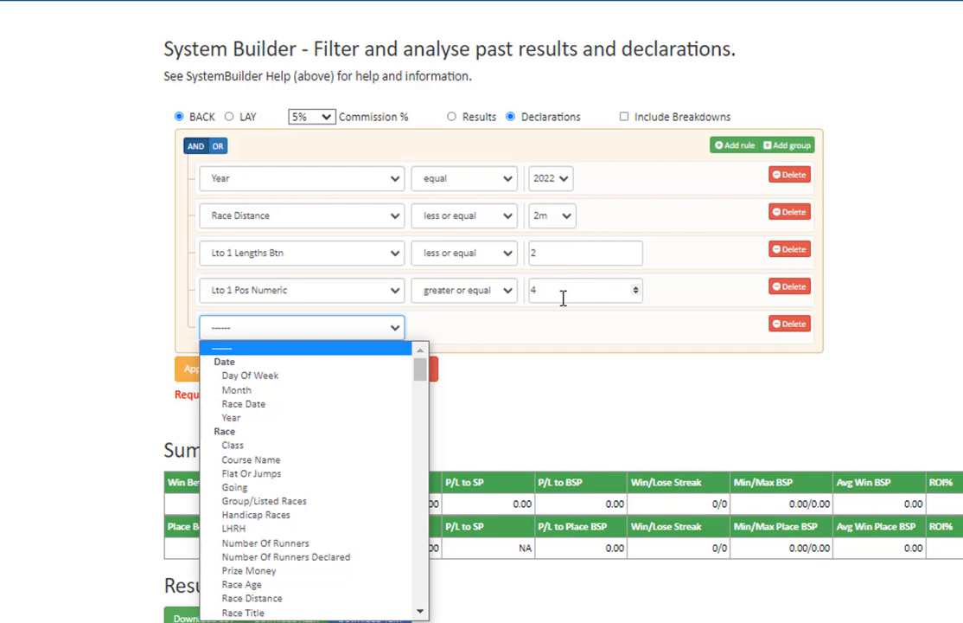
drag(420, 370, 413, 562)
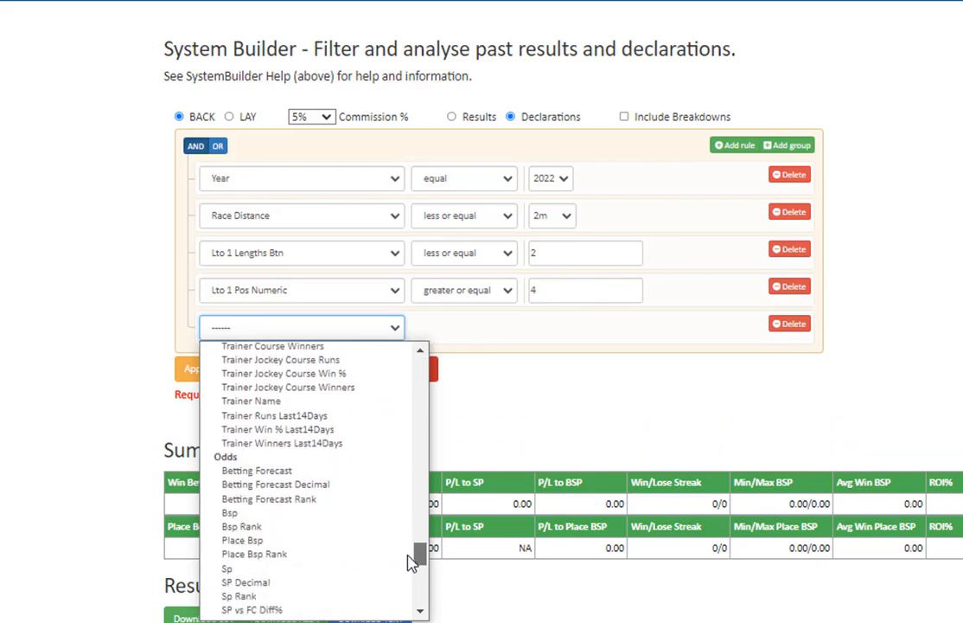
click(339, 441)
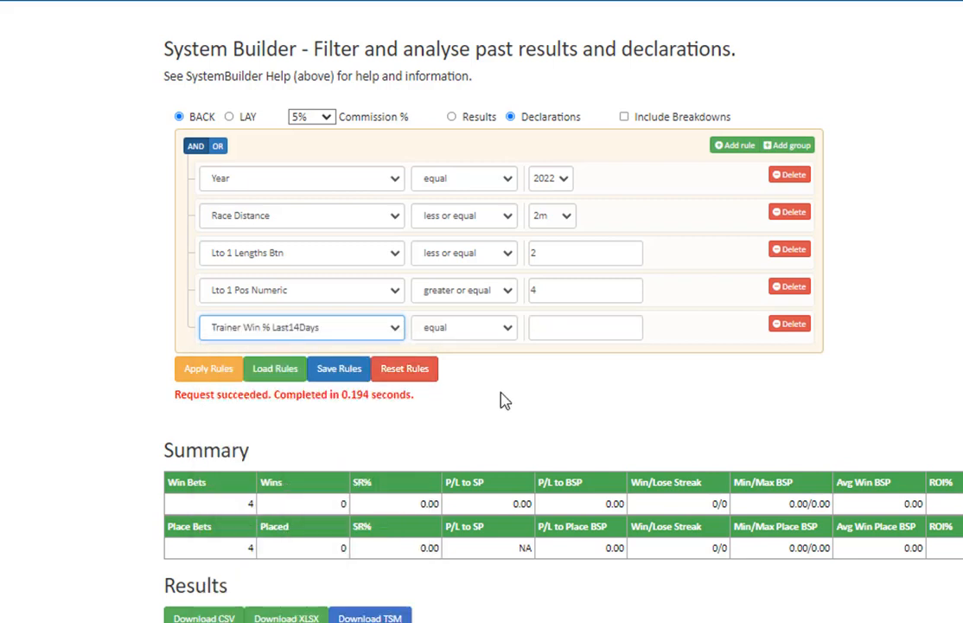
click(510, 333)
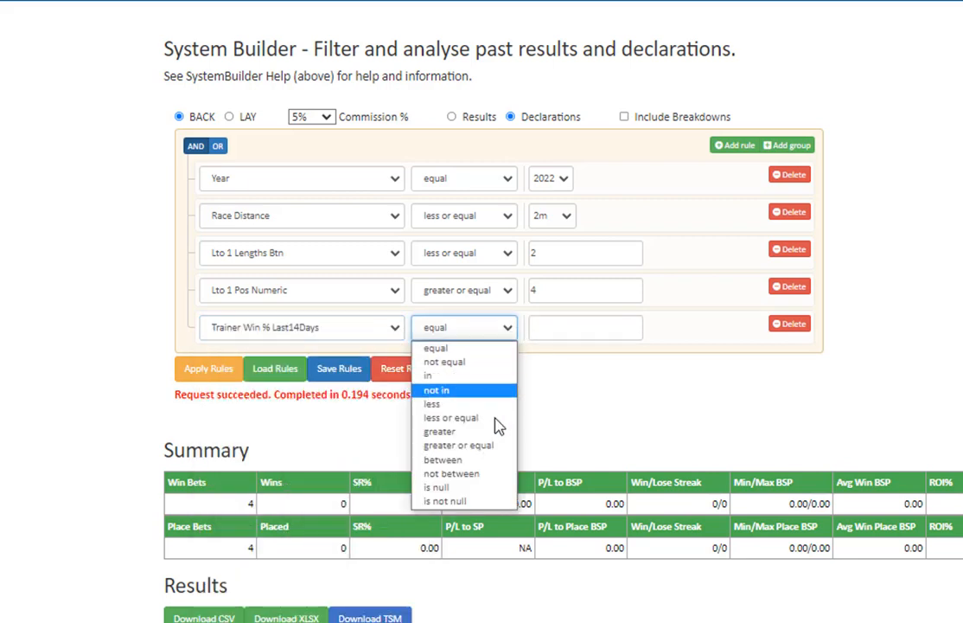
click(495, 448)
click(570, 328)
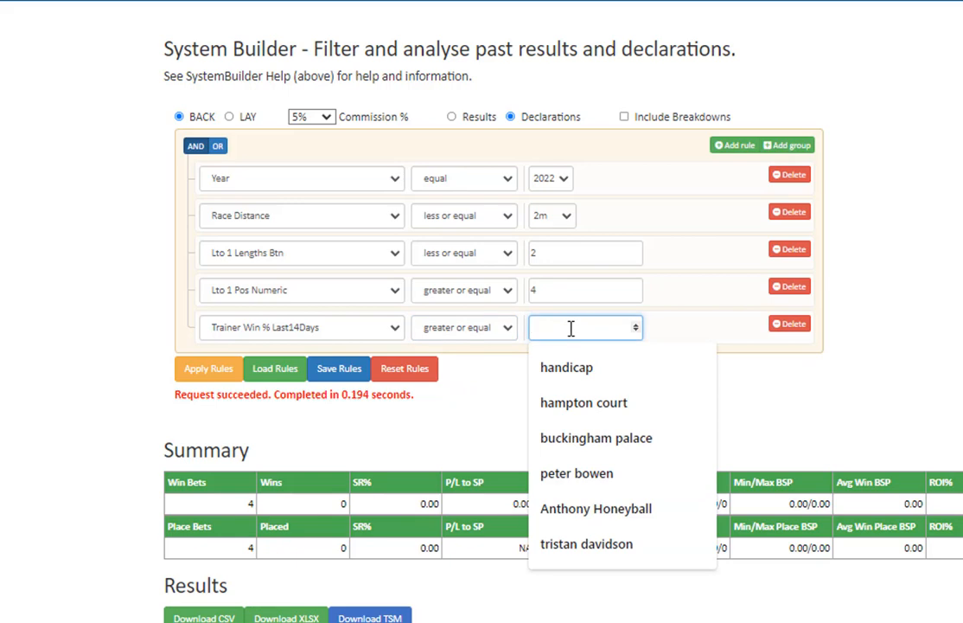
text(20)
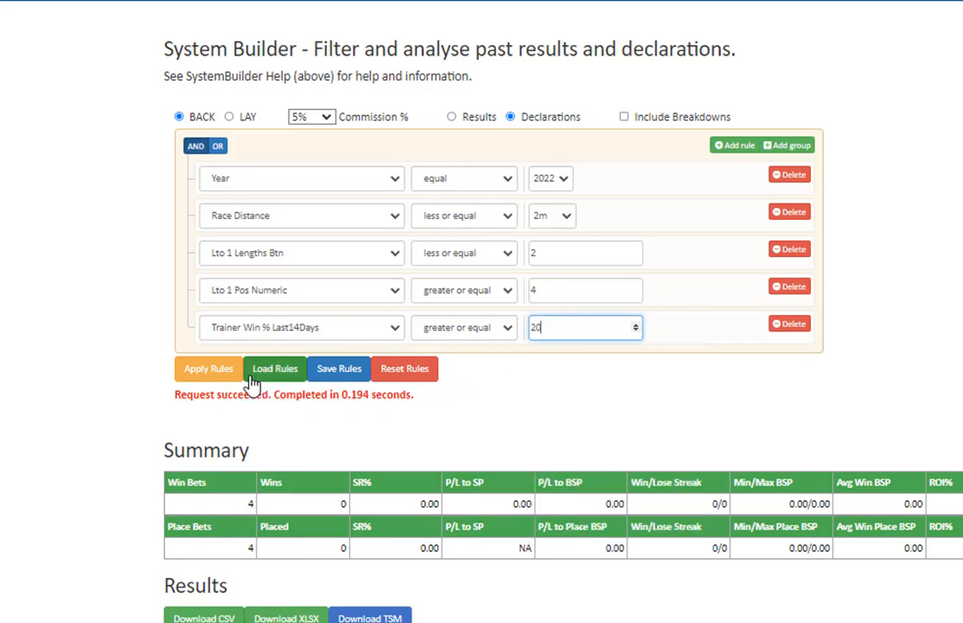
click(205, 370)
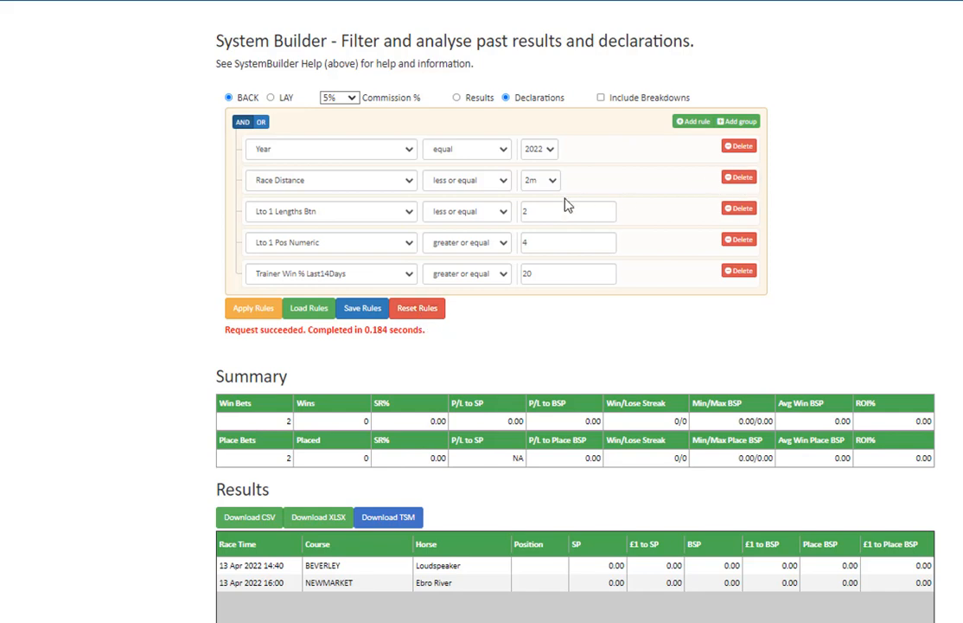
- Delete the Race Distance, Lto 1 Lengths Btn and Lto 1 Pos Numeric rules
click(748, 178)
click(749, 178)
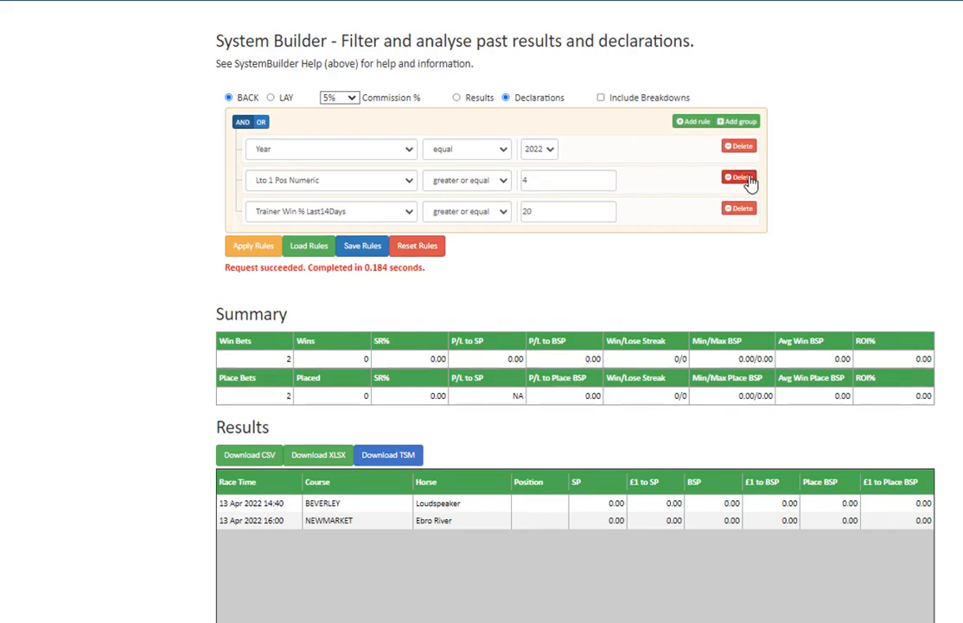
click(749, 179)
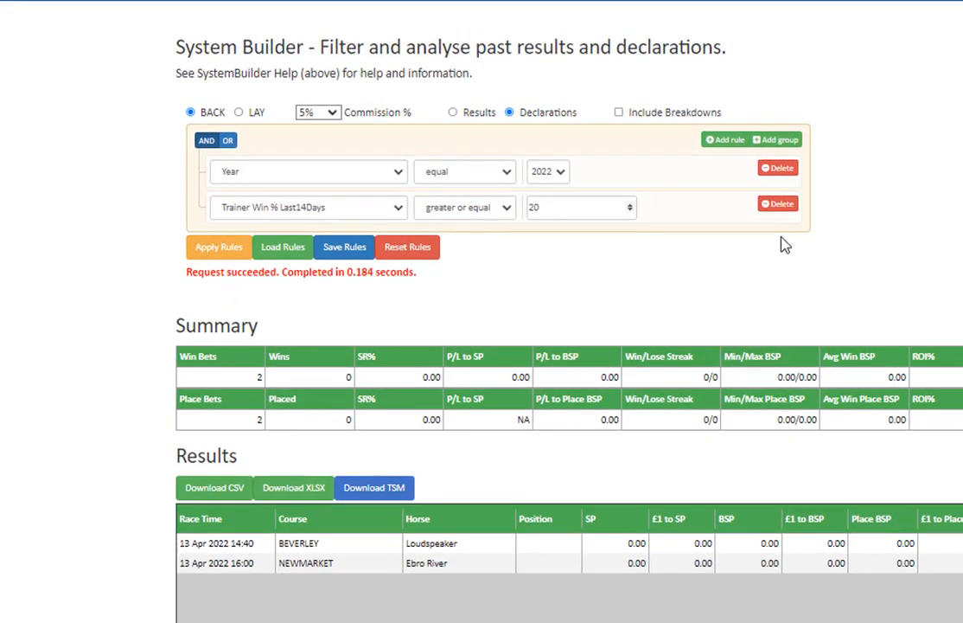
- Add a rule limiting Handicap Races to Non Handicap
click(726, 140)
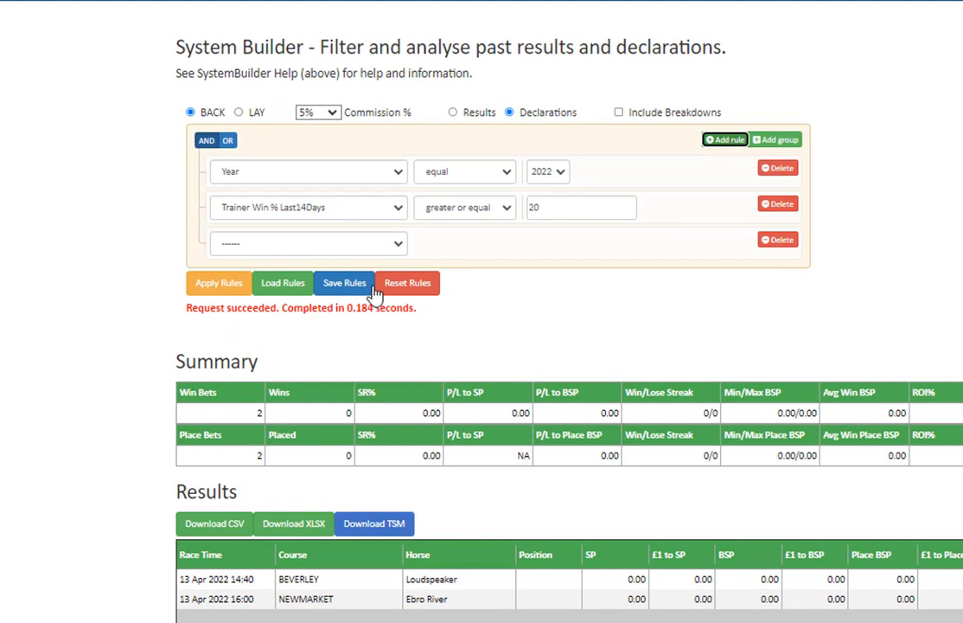
click(398, 247)
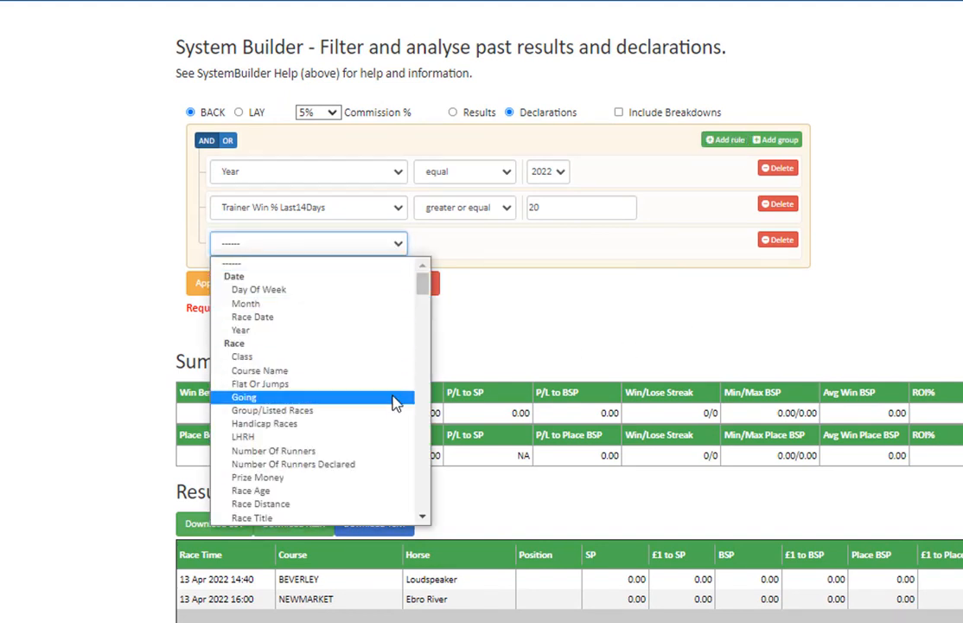
click(394, 423)
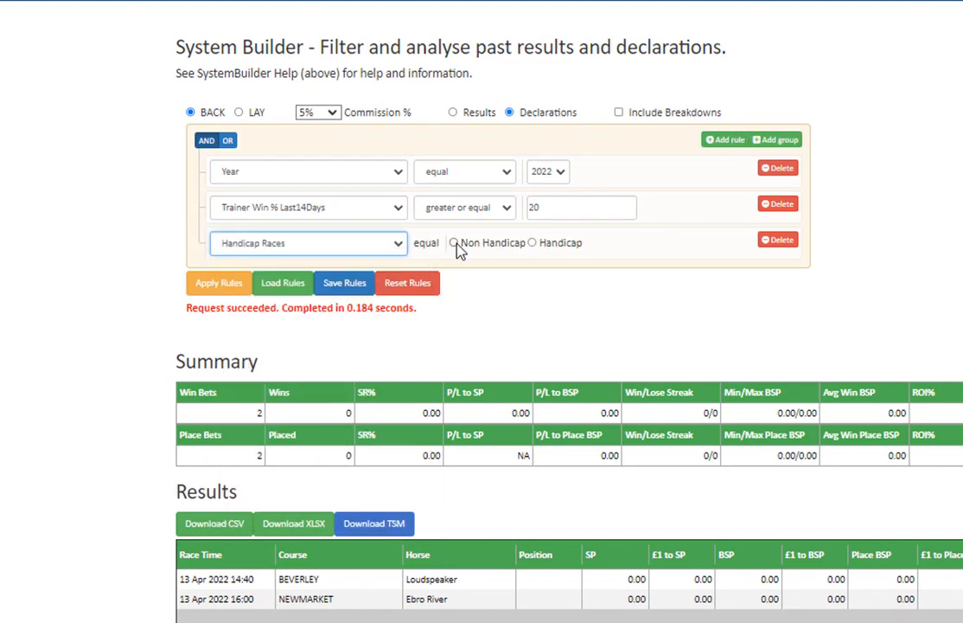
click(454, 244)
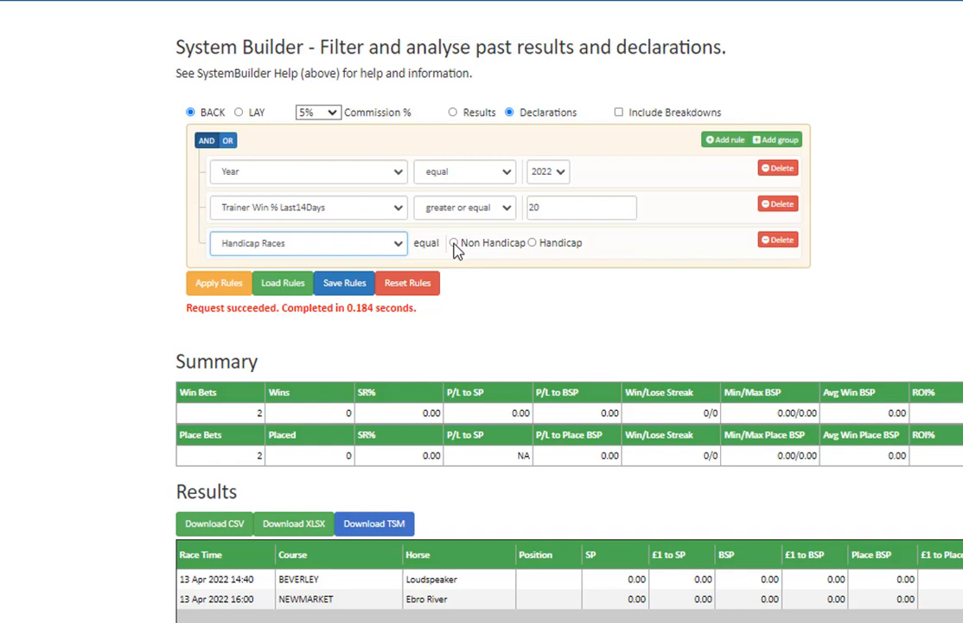
- Add a rule requiring Class Diff to be less or equal -1, and apply the rules
click(723, 142)
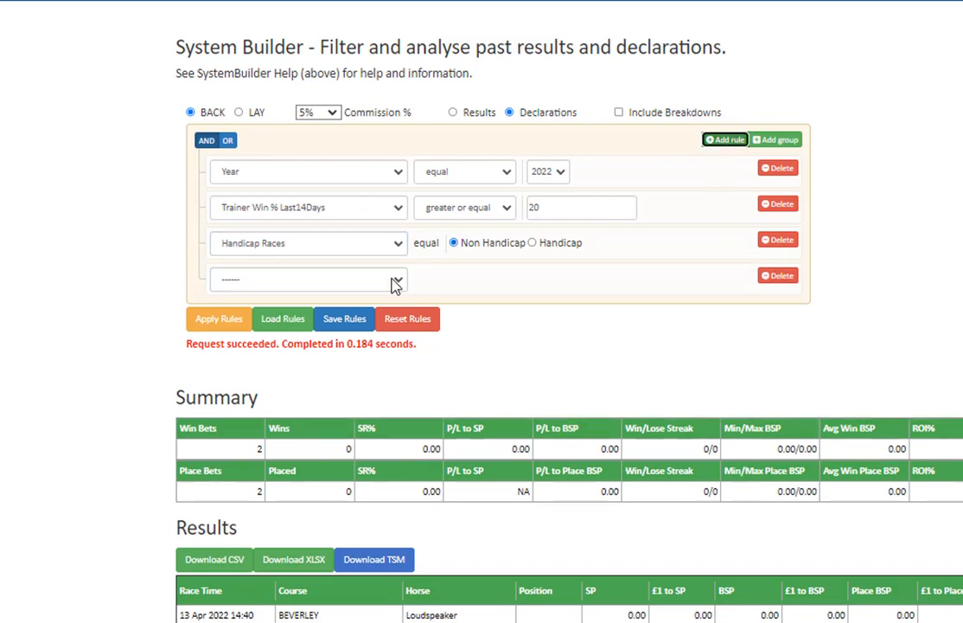
click(395, 284)
drag(424, 333, 424, 361)
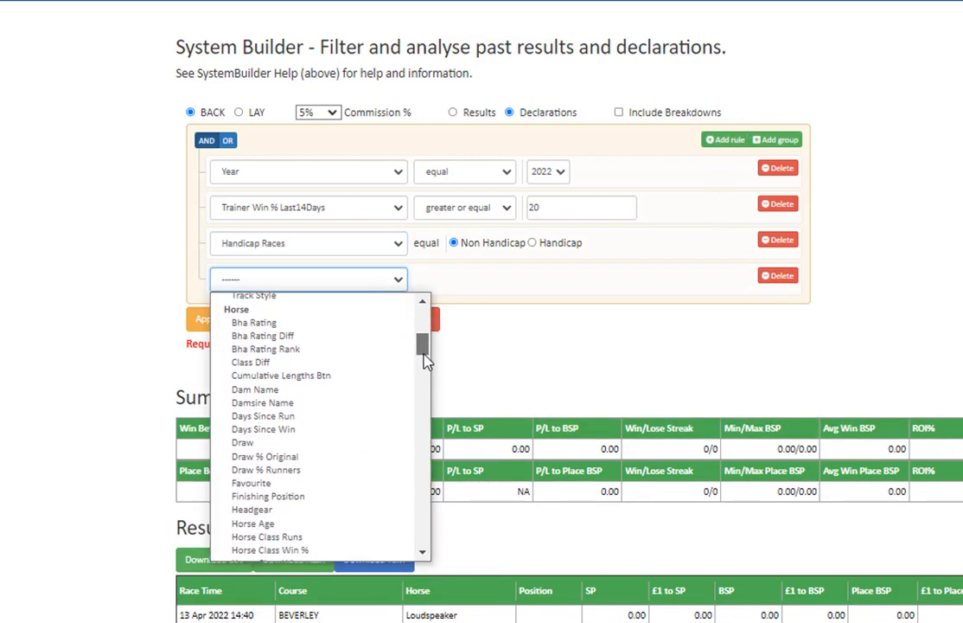
click(387, 366)
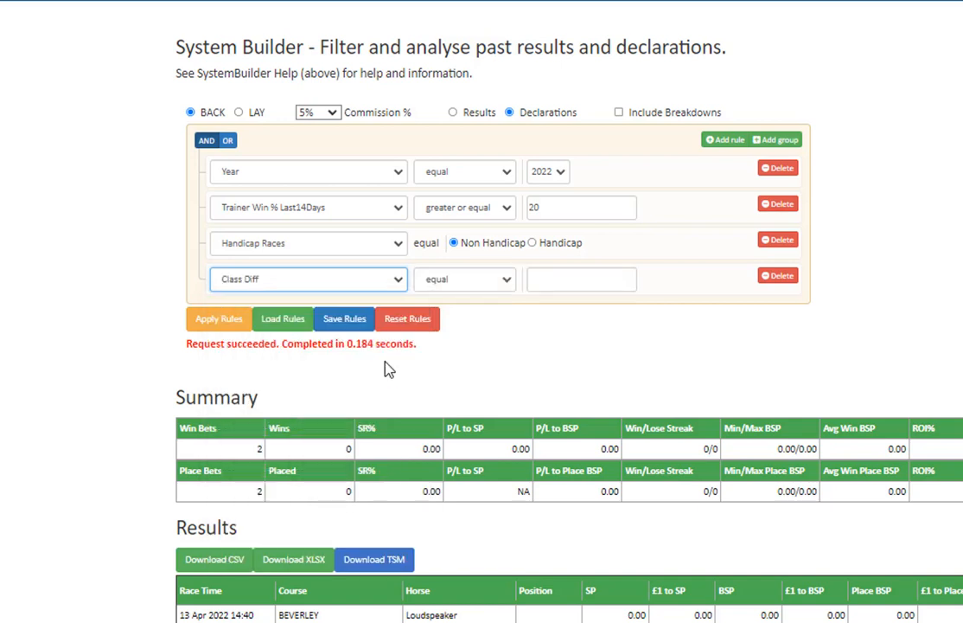
click(507, 283)
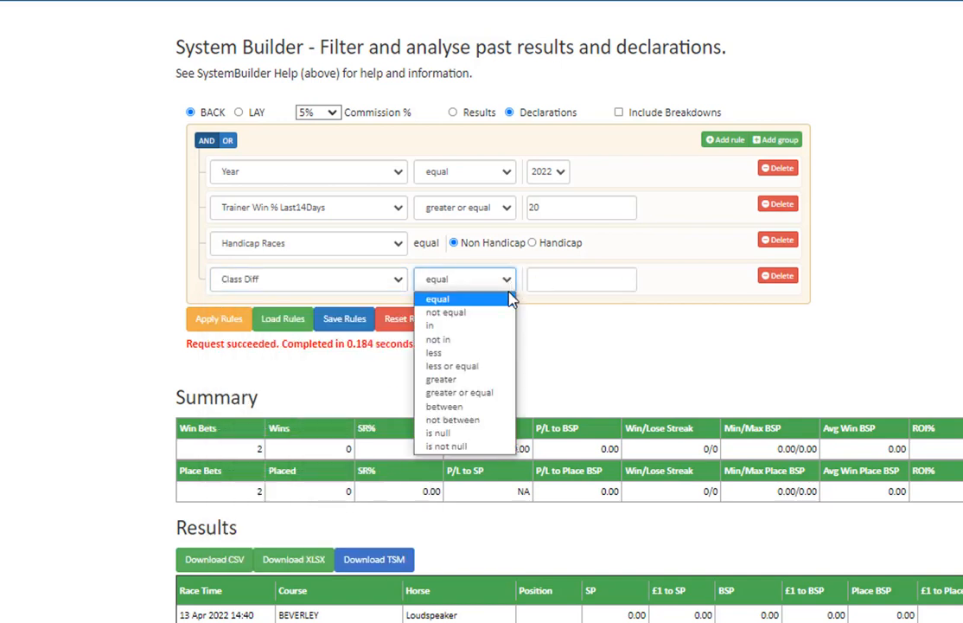
click(499, 366)
click(566, 275)
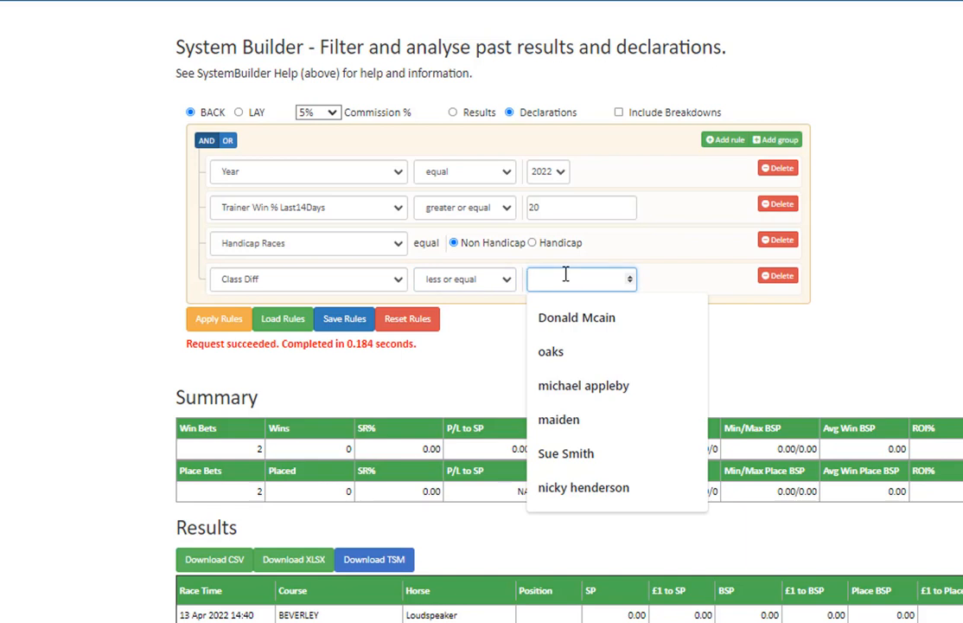
text(-1)
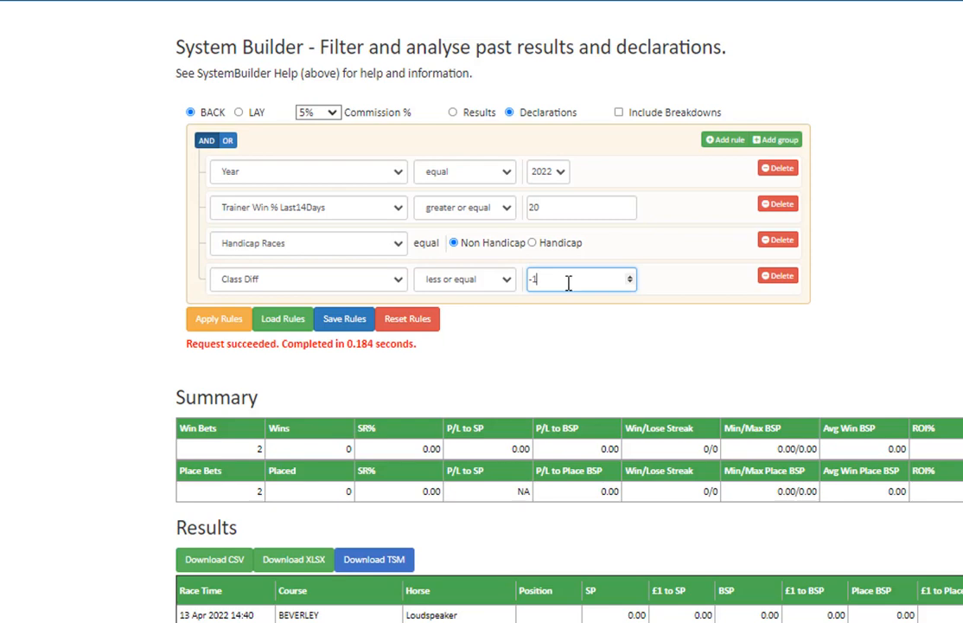
click(217, 324)
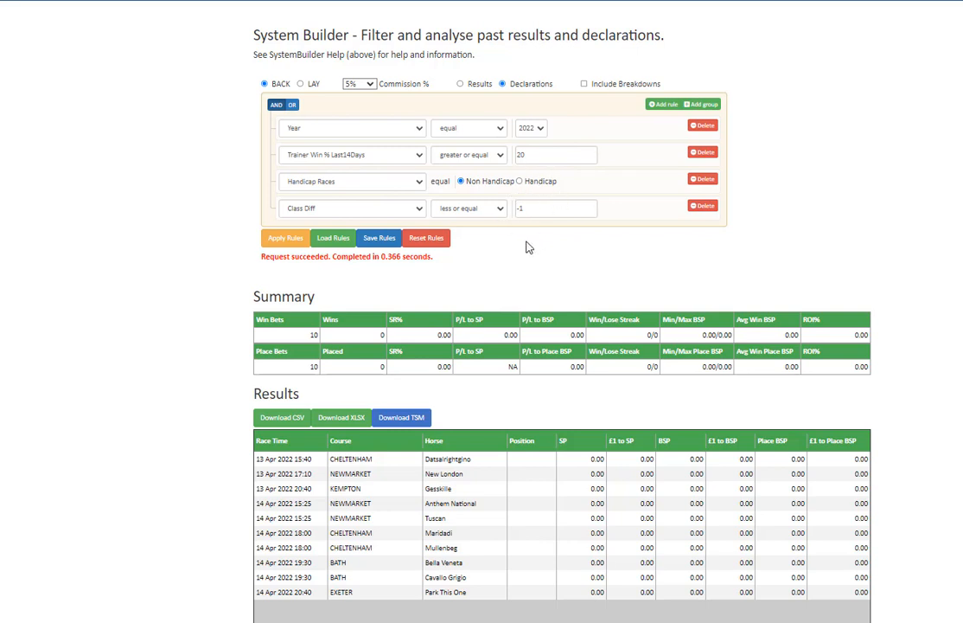
click(422, 214)
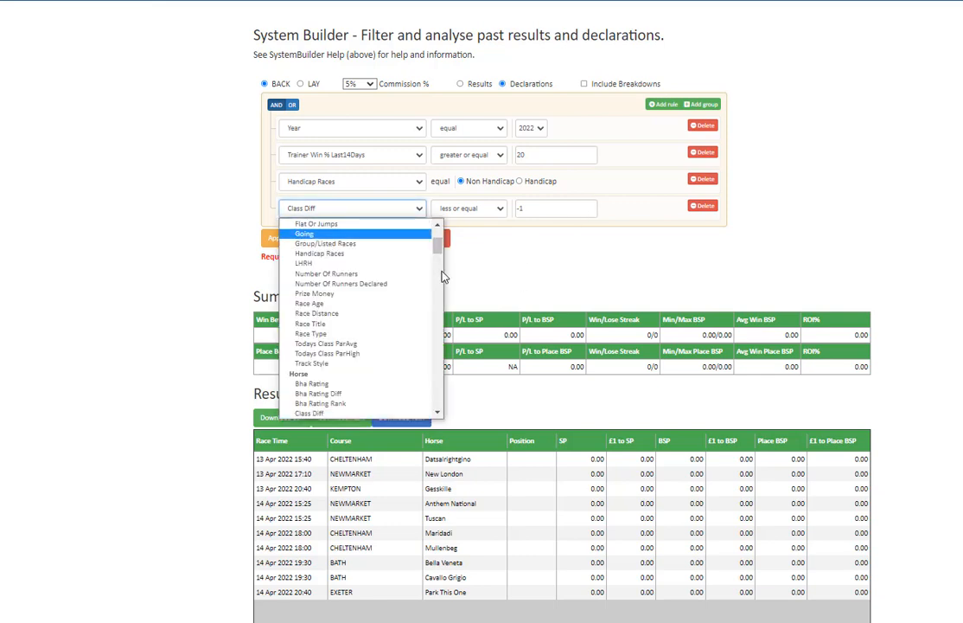
scroll(440, 264, down, 5)
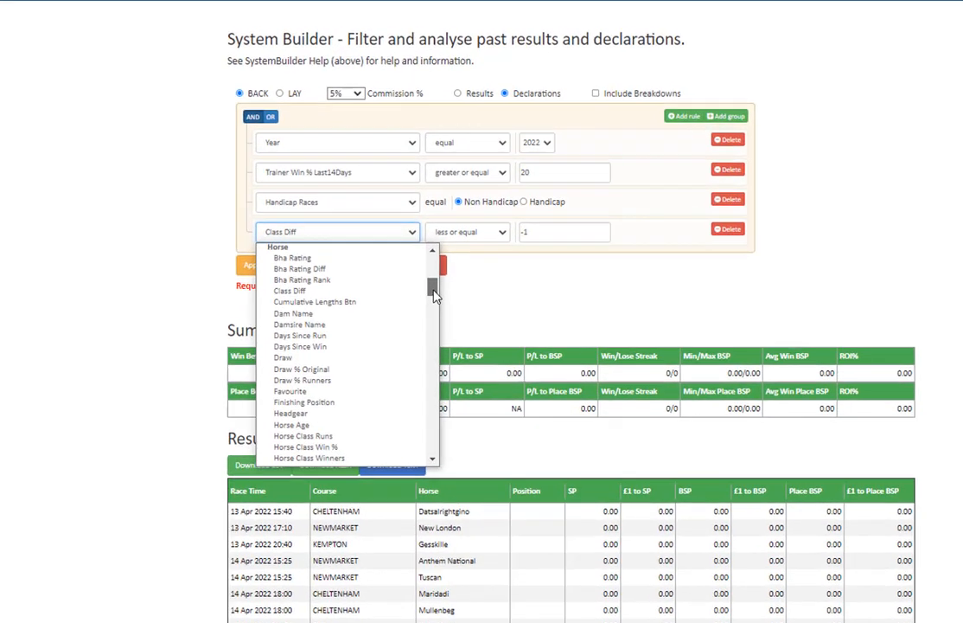
scroll(434, 294, down, 5)
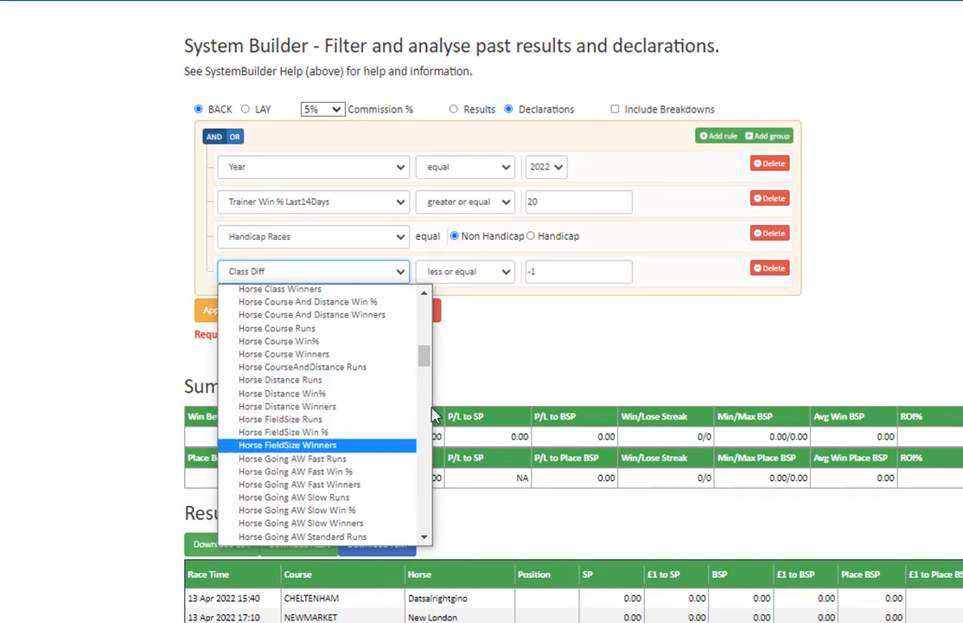
drag(424, 365, 426, 299)
click(504, 316)
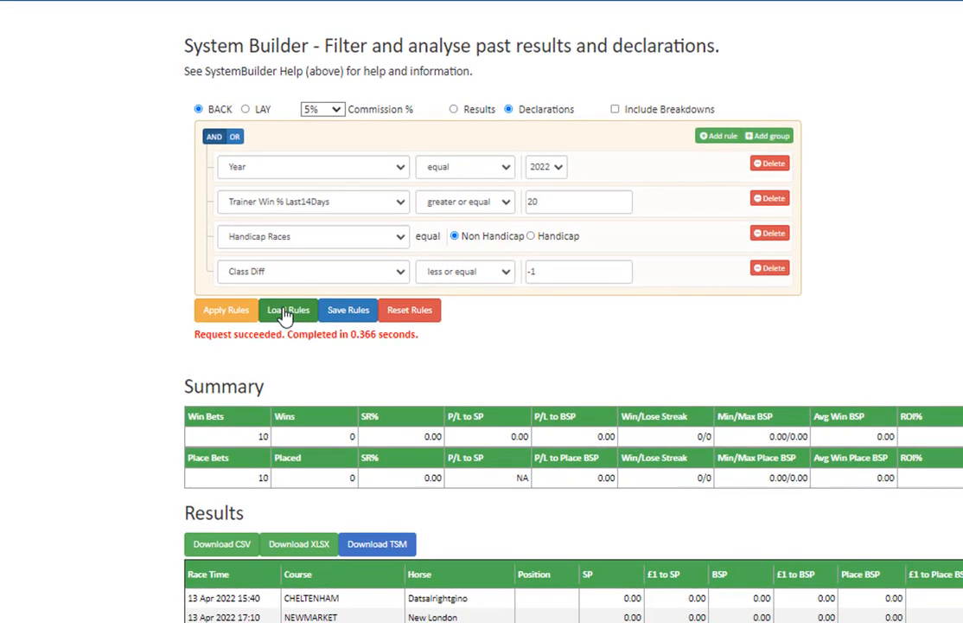
- Load the saved rule set from the file Back - System 2.txt
click(287, 303)
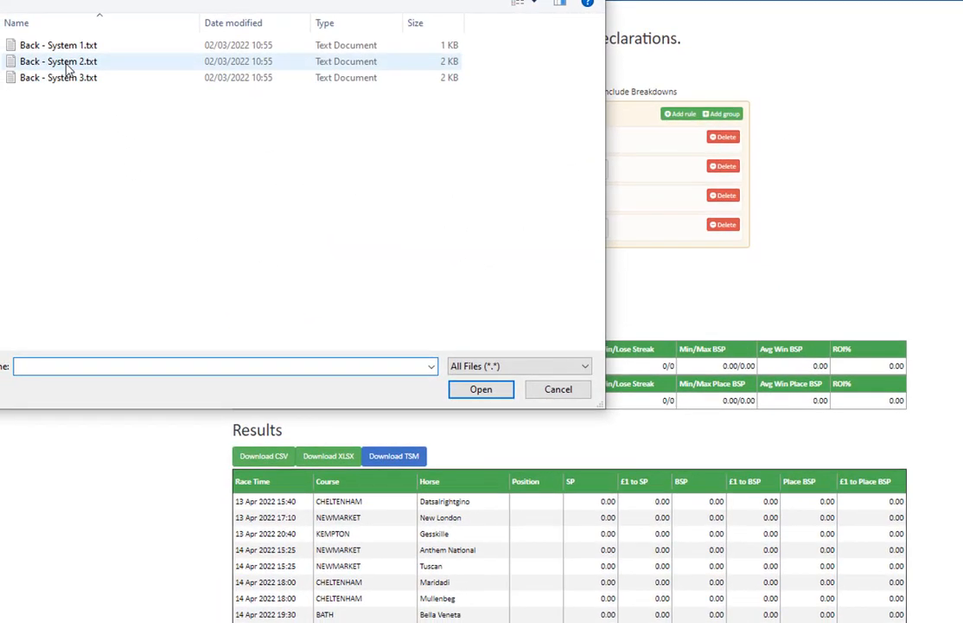
click(67, 66)
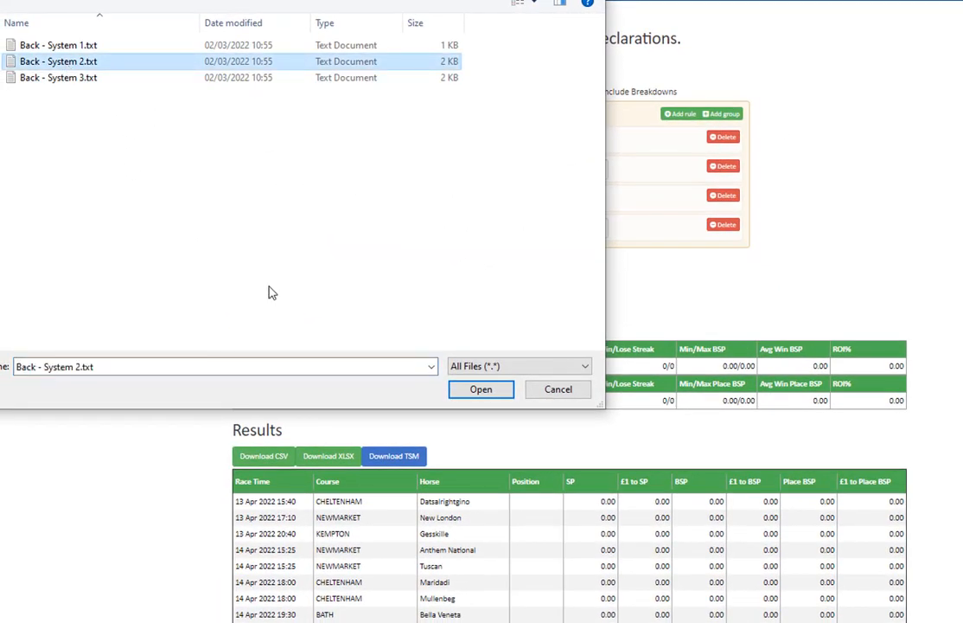
click(479, 390)
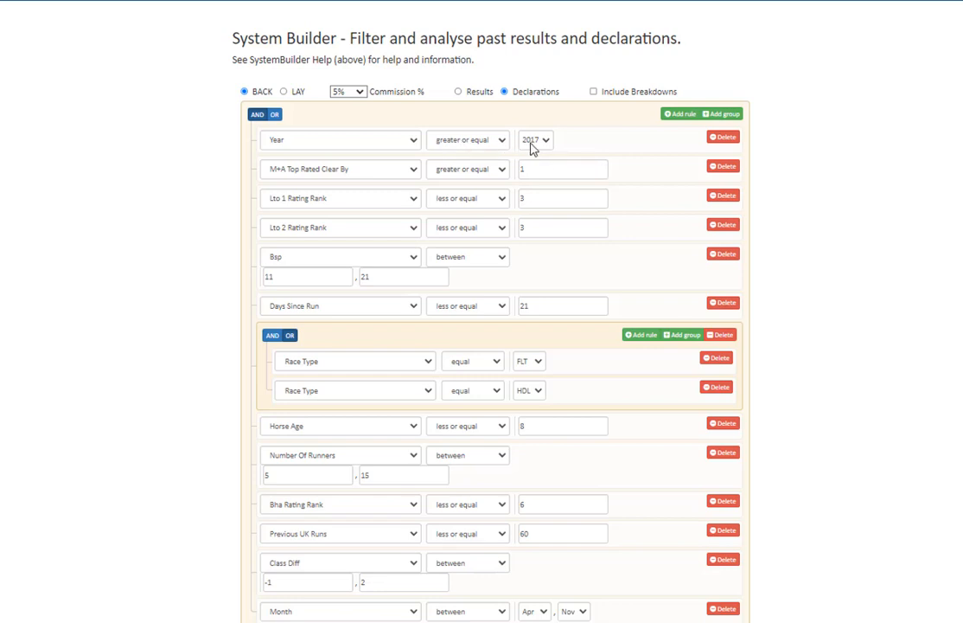
scroll(482, 281, down, 2)
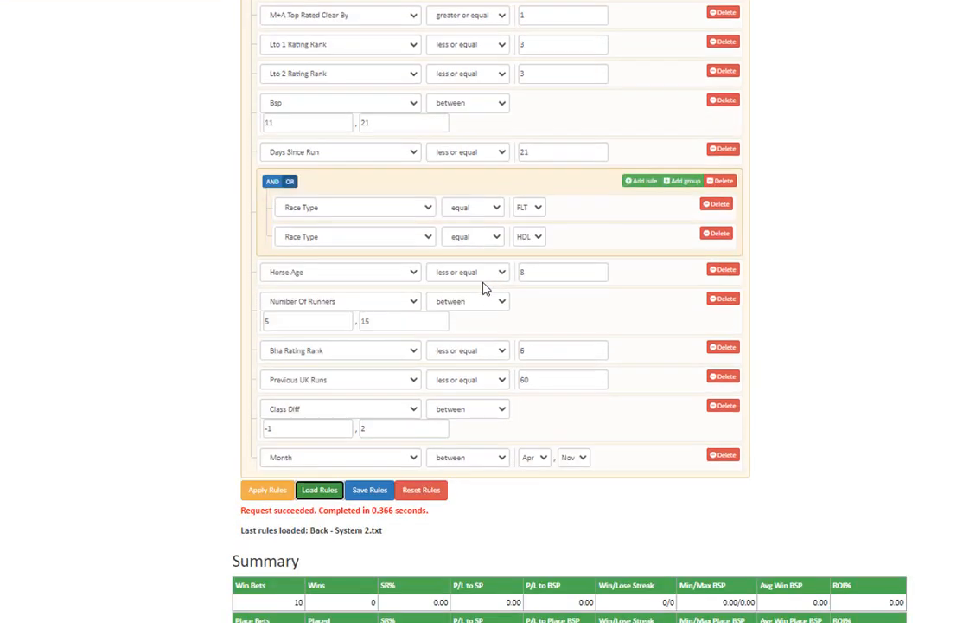
scroll(482, 288, down, 1)
scroll(489, 284, up, 2)
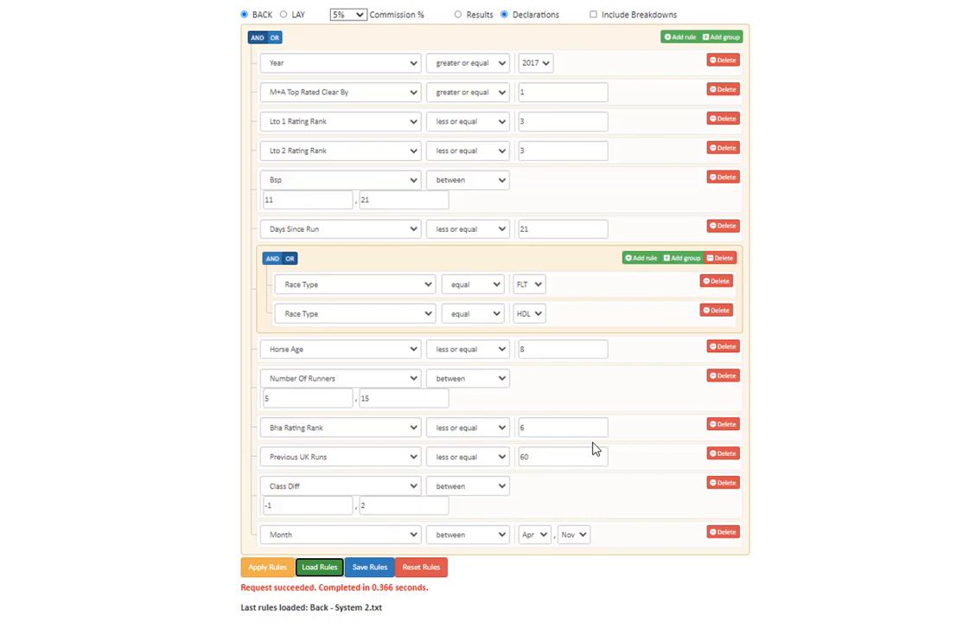
scroll(594, 449, down, 2)
scroll(594, 448, down, 2)
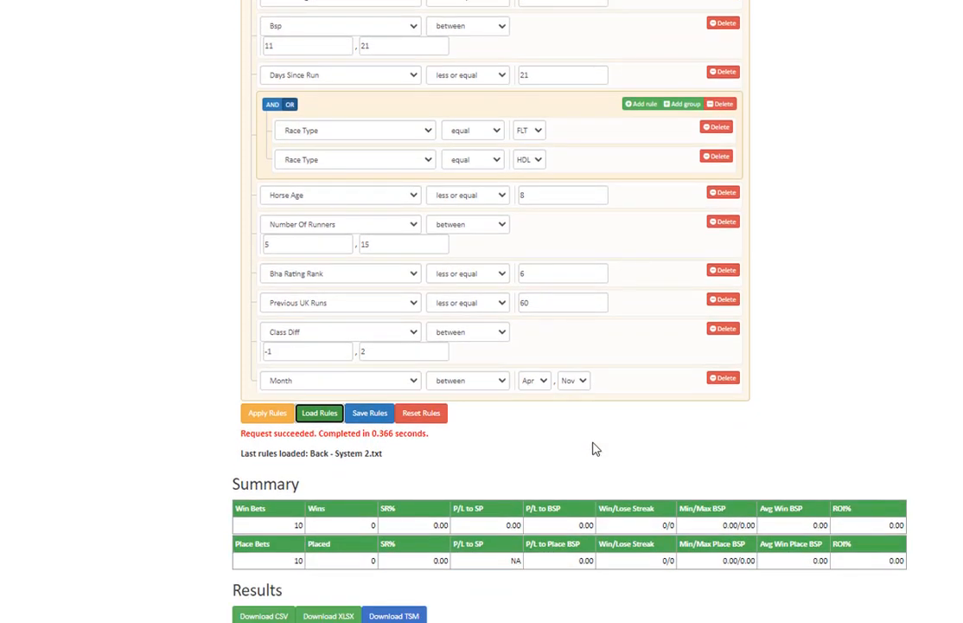
scroll(593, 447, up, 6)
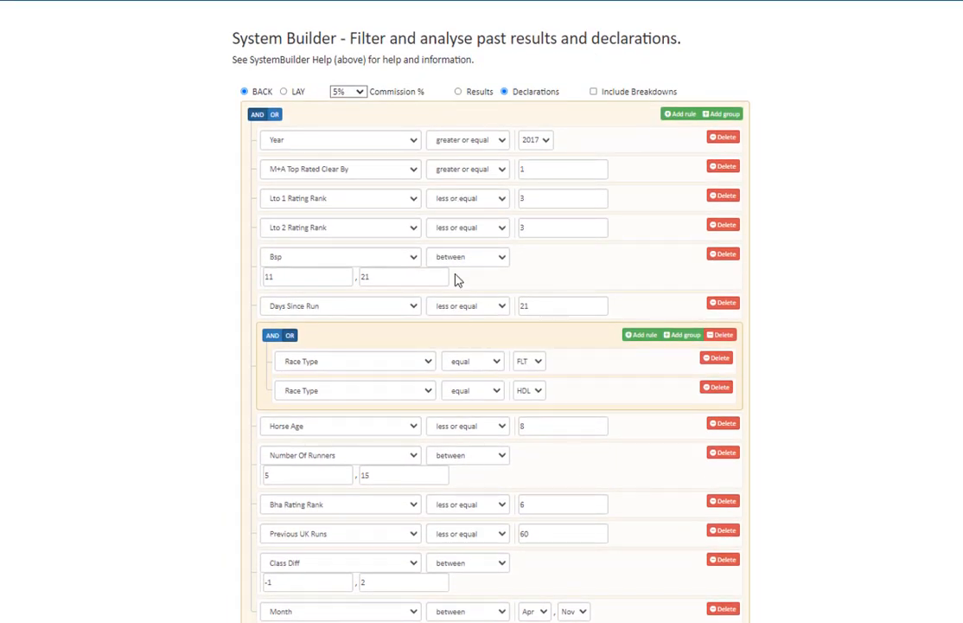
- Apply the loaded System 2 rules to the Declarations
click(458, 92)
click(504, 92)
scroll(536, 285, down, 3)
scroll(518, 410, down, 1)
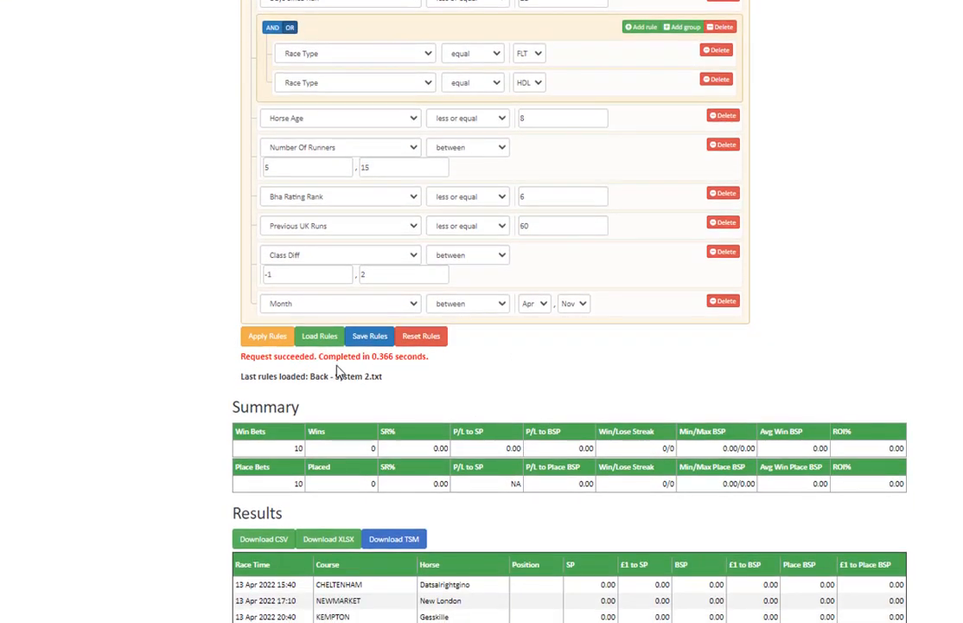
click(267, 338)
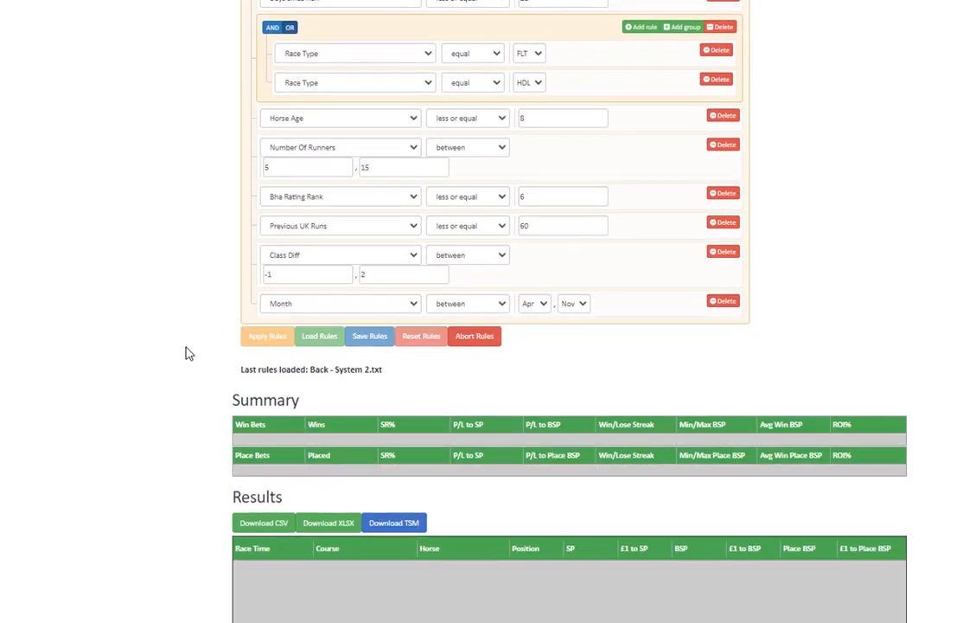
scroll(190, 352, down, 3)
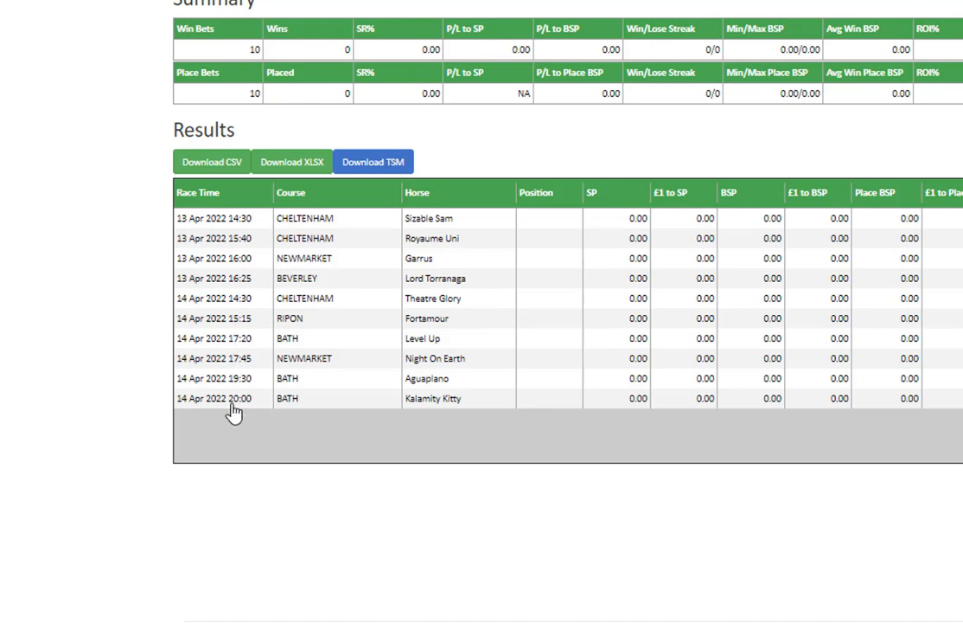
- Reset all the loaded System 2 rules
scroll(87, 398, up, 8)
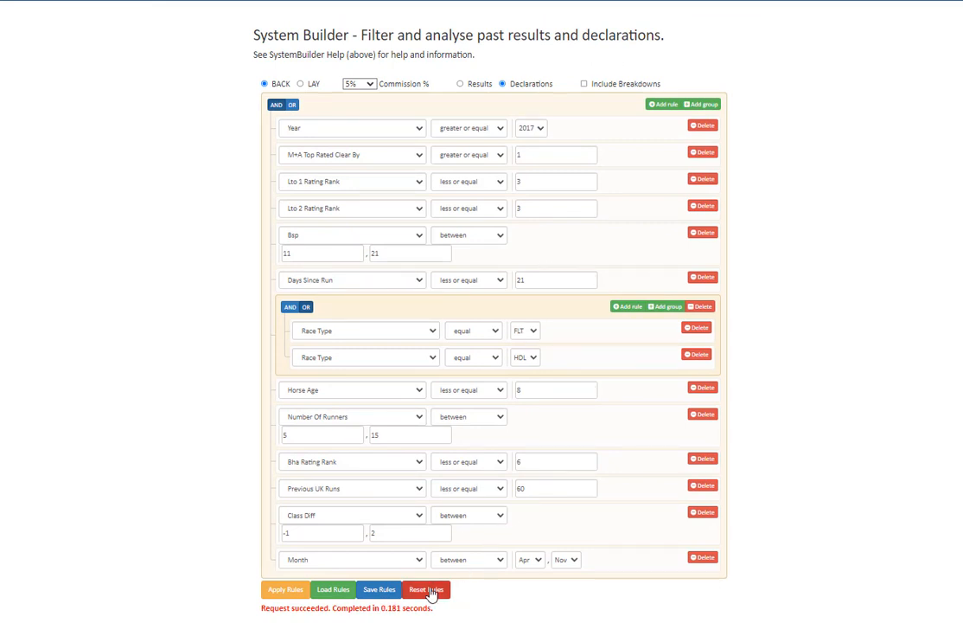
click(435, 588)
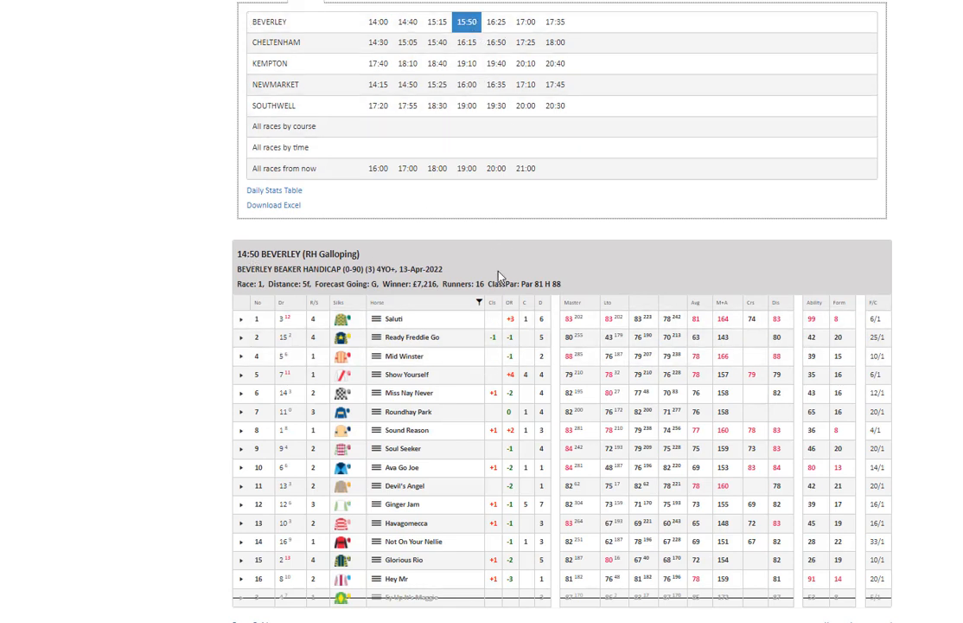
- Define a rule requiring Year to be greater or equal 2012, and switch the analysis from Declarations to Results
mouse_move(396, 320)
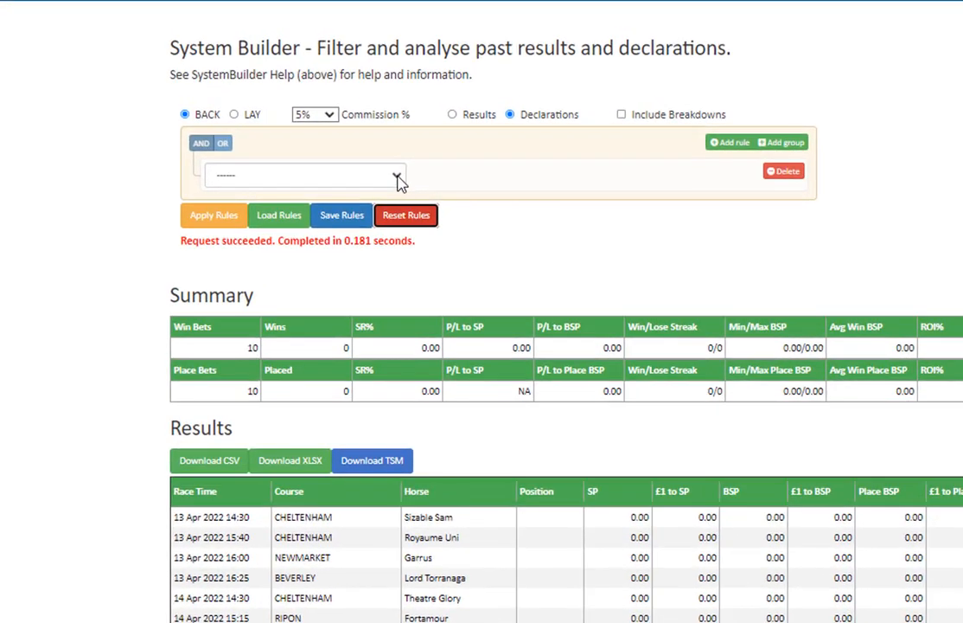
click(399, 130)
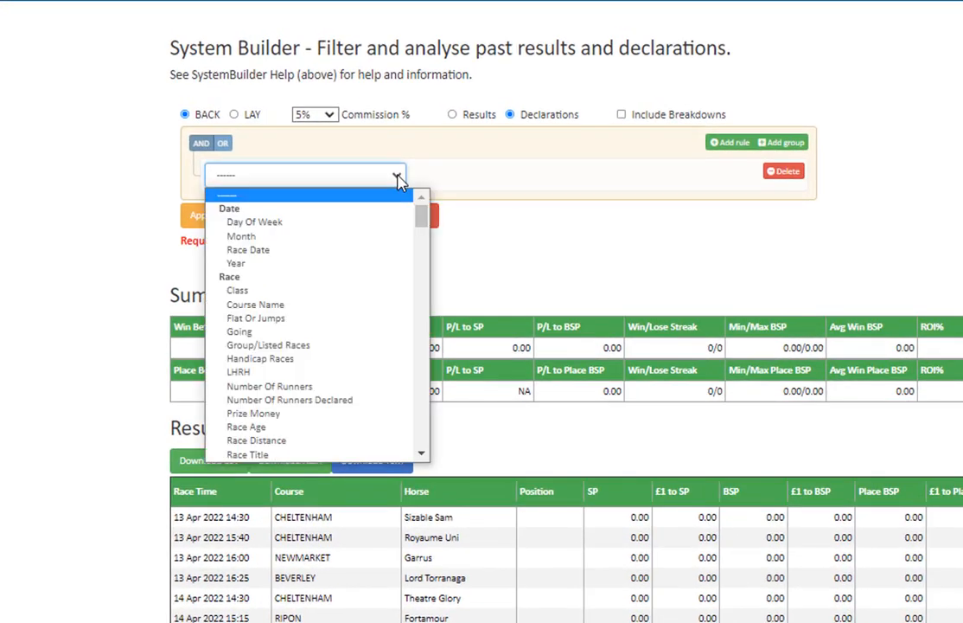
click(383, 264)
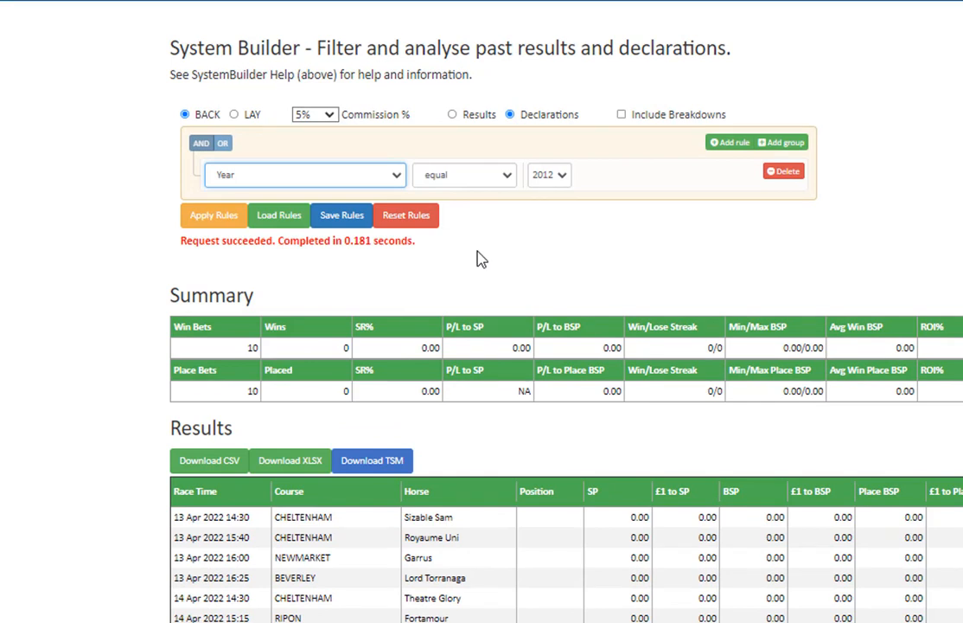
click(480, 186)
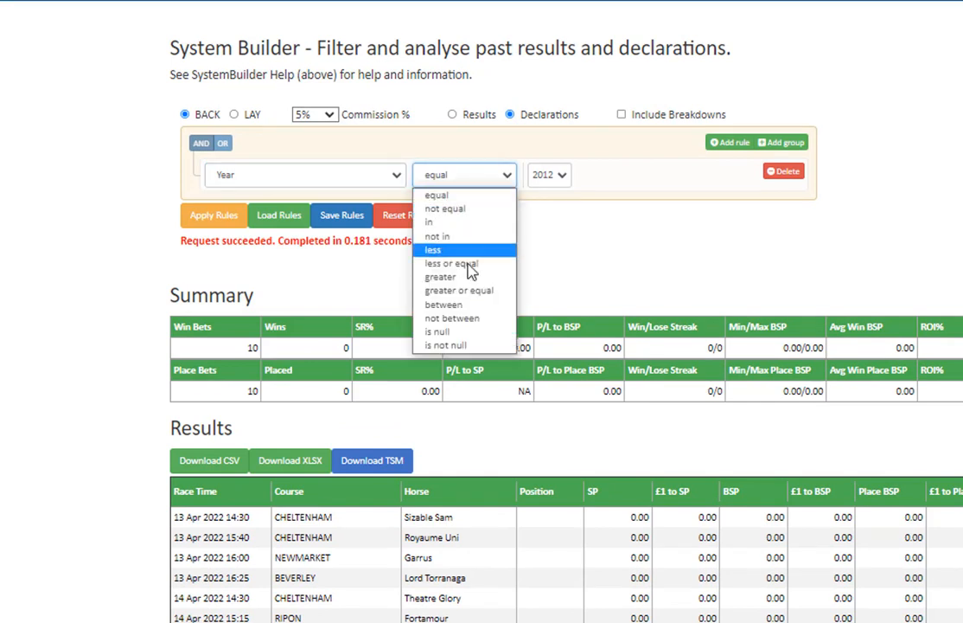
click(439, 293)
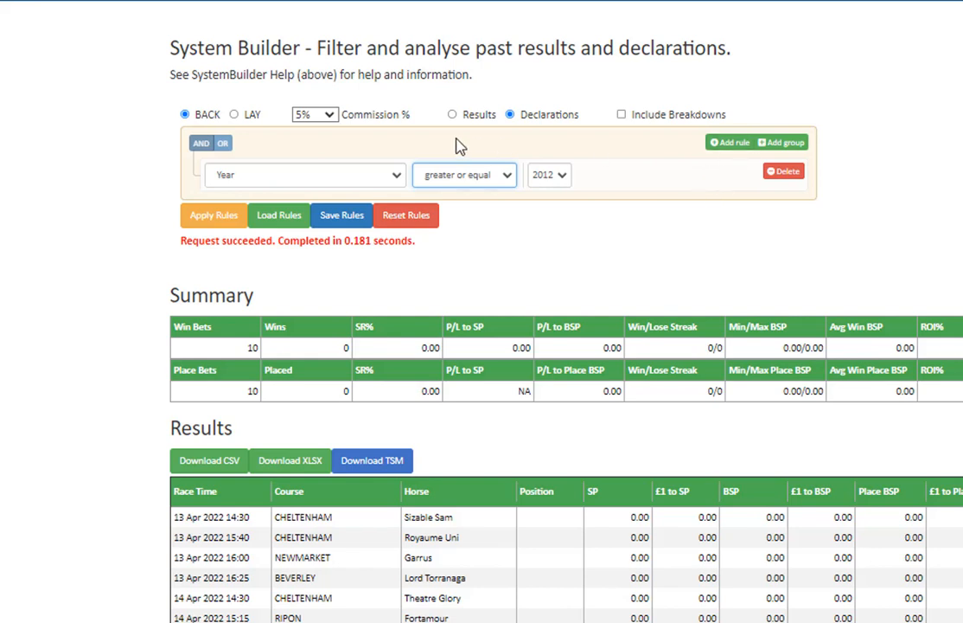
click(452, 115)
click(452, 115)
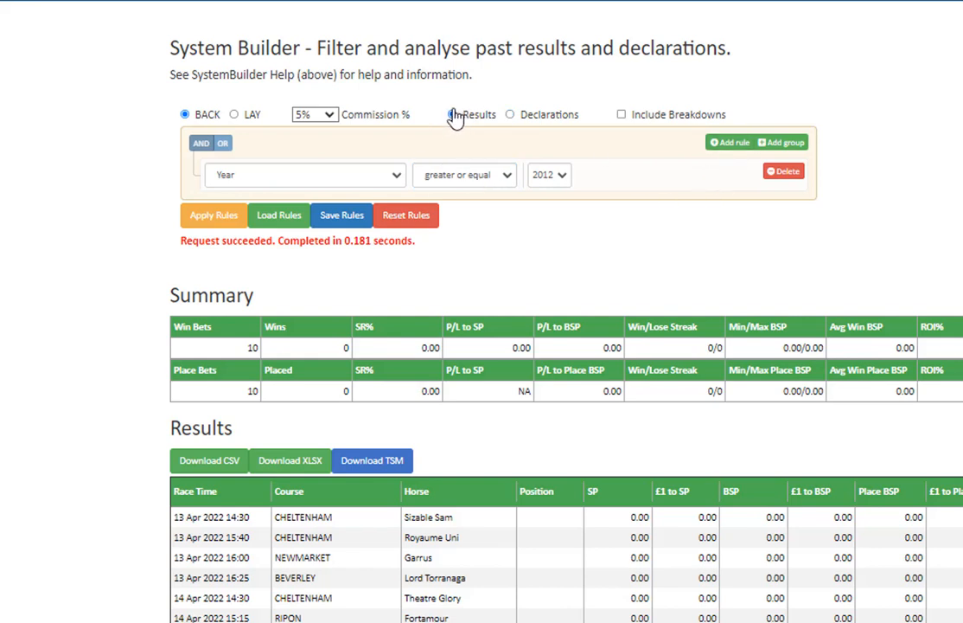
- Add a second rule requiring Horse Name to equal saluti, and apply the rules to the past Results
click(729, 143)
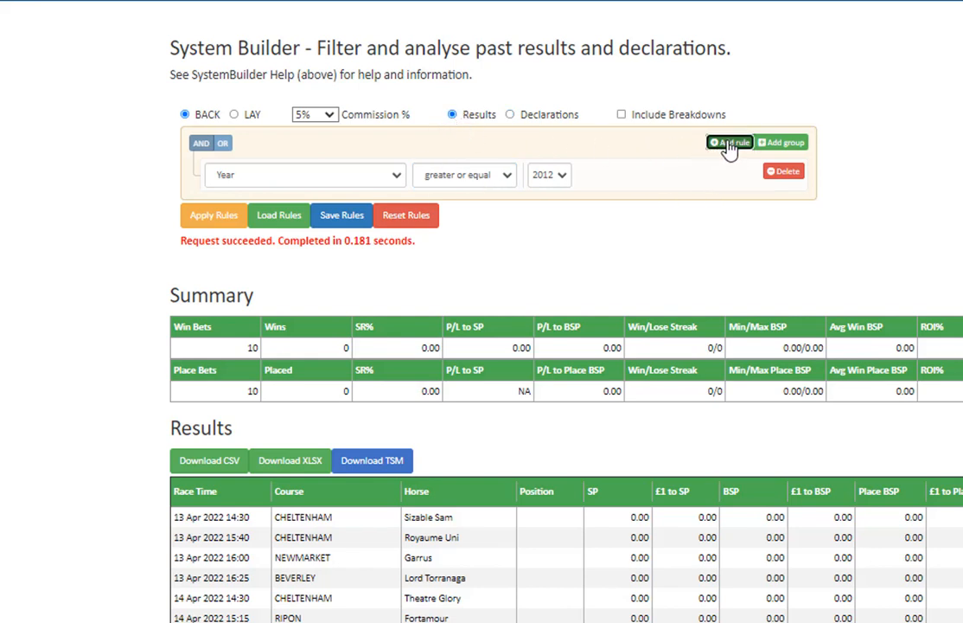
click(396, 214)
scroll(378, 395, down, 10)
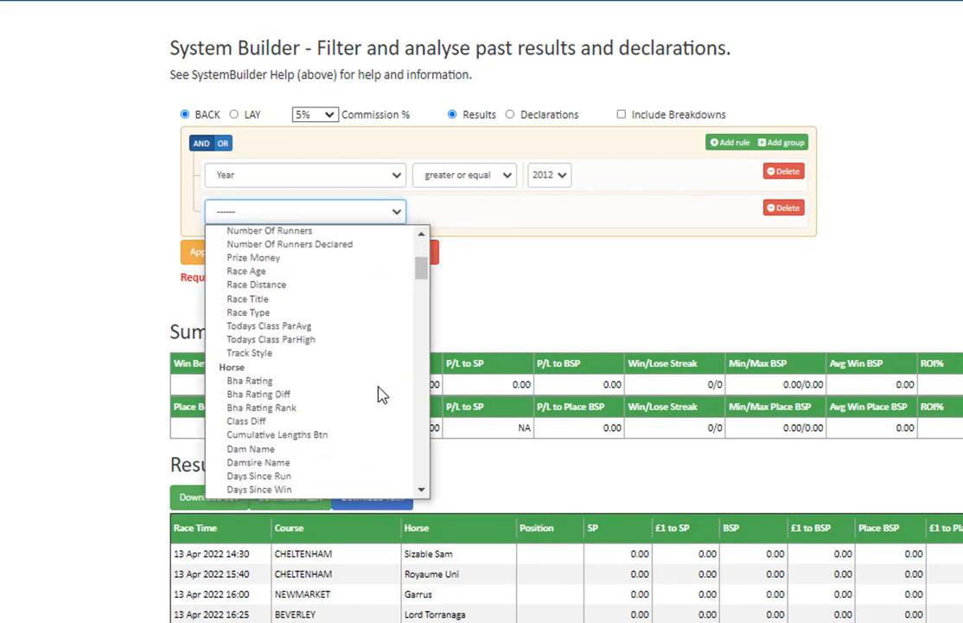
scroll(380, 374, down, 10)
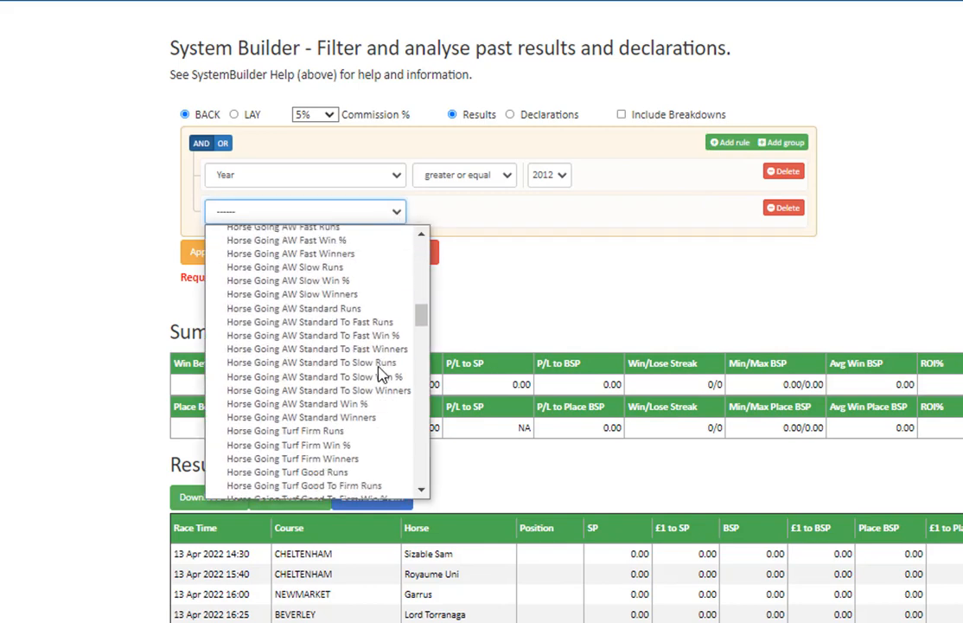
scroll(382, 374, down, 2)
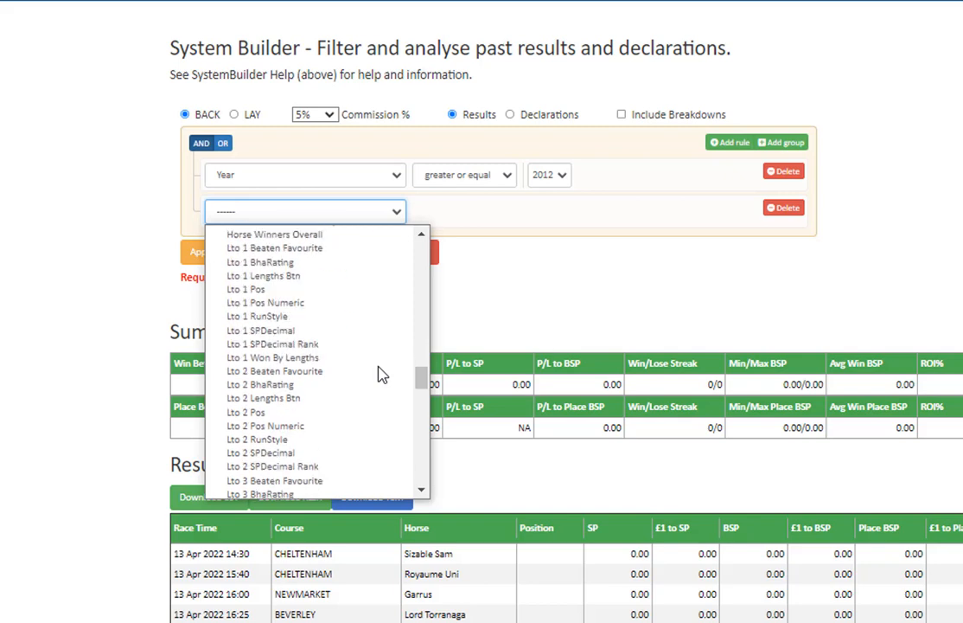
scroll(382, 374, up, 4)
scroll(382, 374, up, 2)
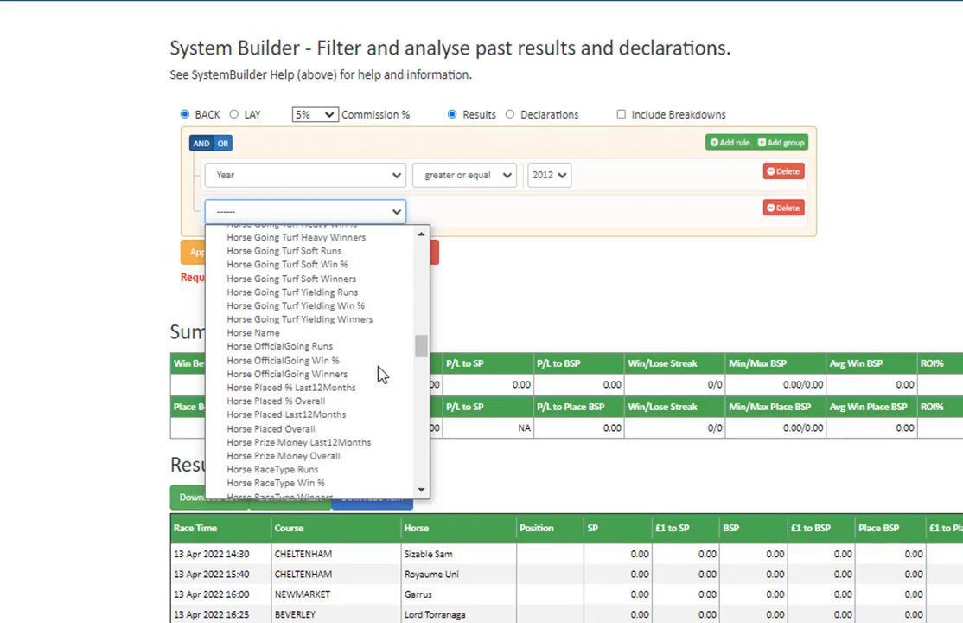
click(339, 335)
click(583, 215)
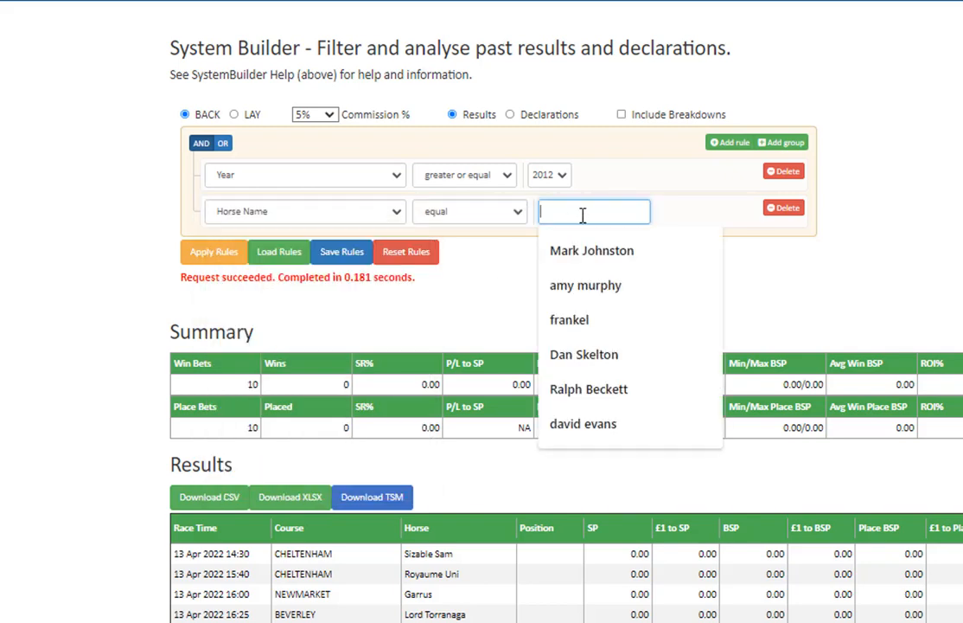
text(salut)
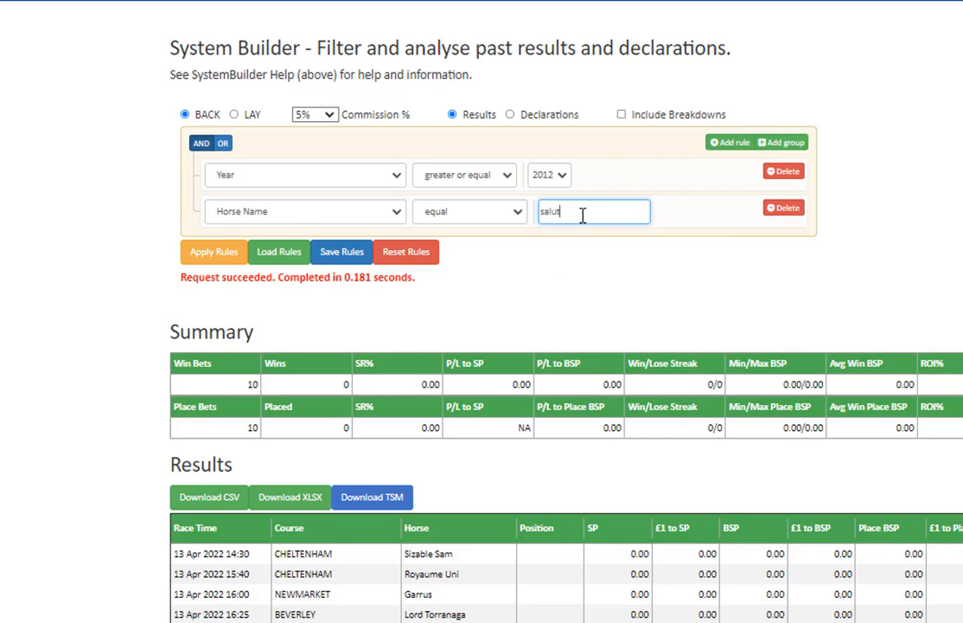
text(i)
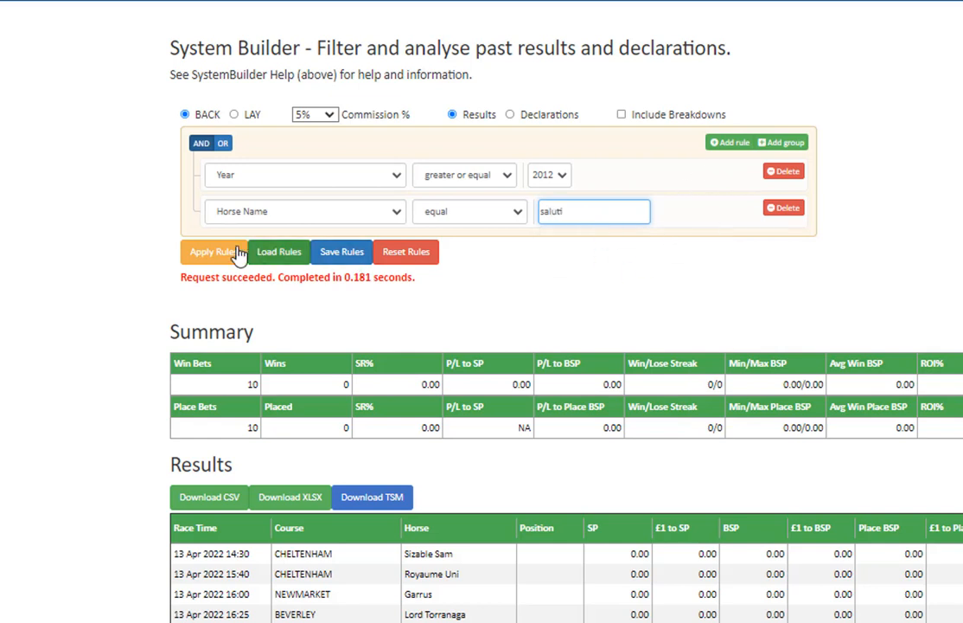
click(213, 251)
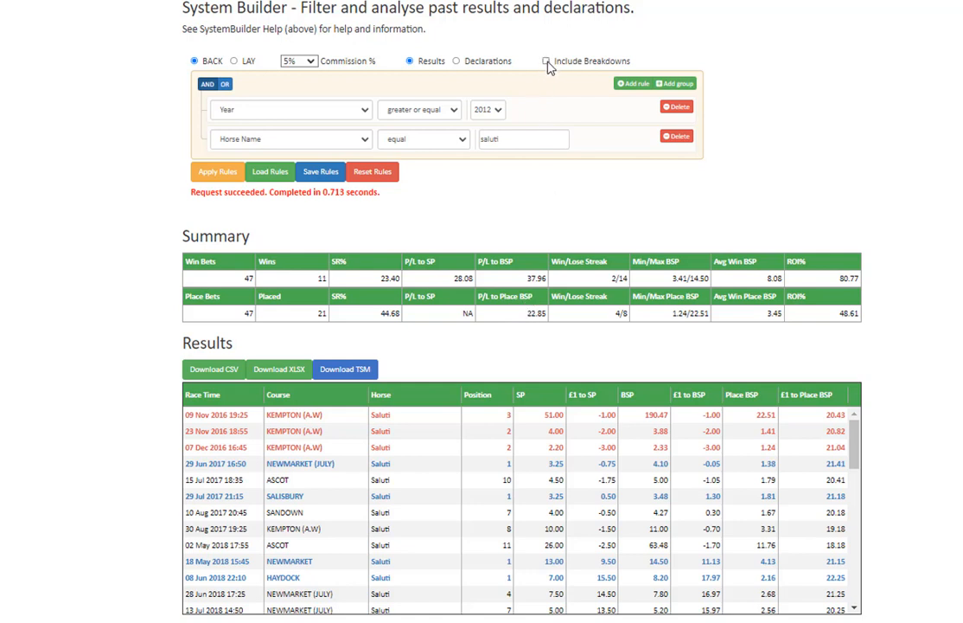
- Reapply the Saluti rules with Include Breakdowns enabled and go to the Results Breakdown section
click(217, 178)
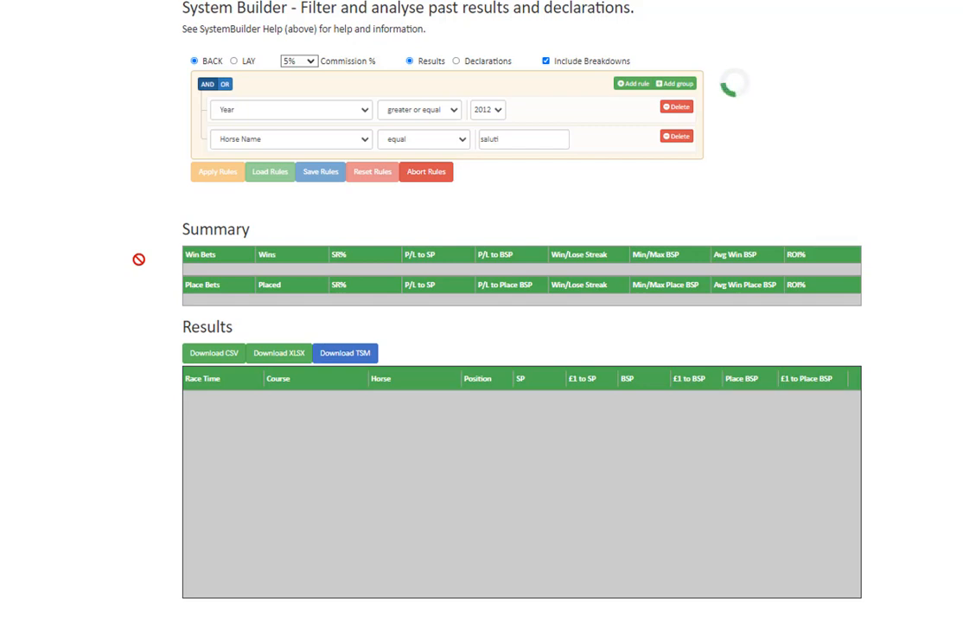
scroll(125, 334, down, 5)
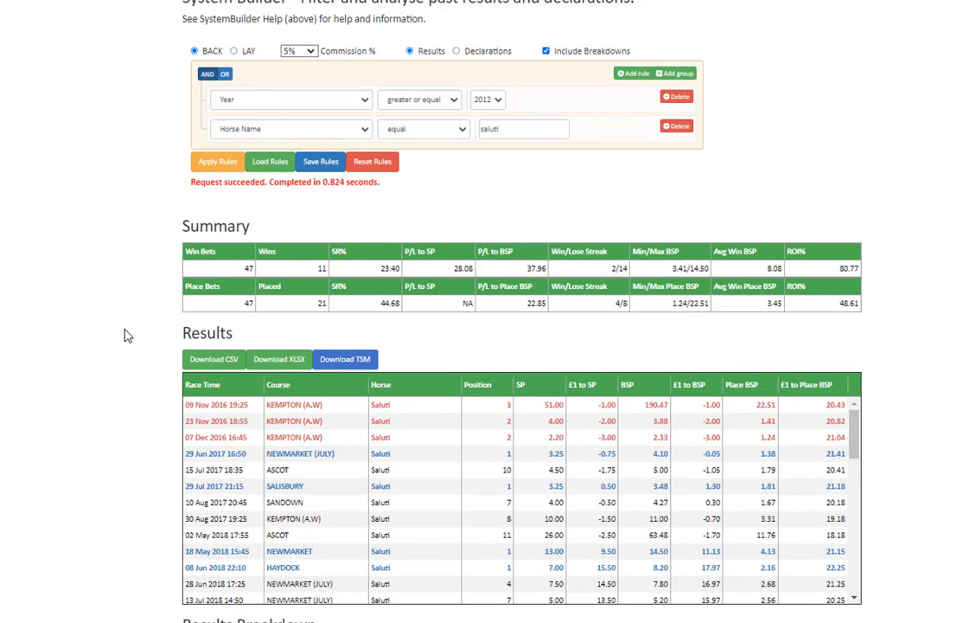
scroll(127, 335, down, 2)
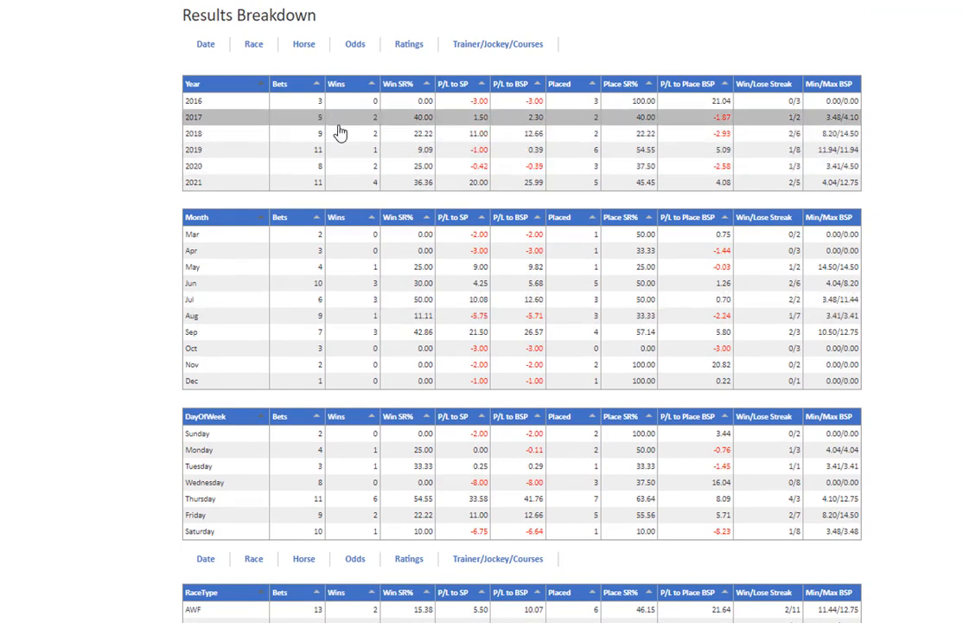
- Examine Saluti's date and race breakdowns, from Month and DayOfWeek through RaceType, Handicap, Class, RaceDistance and Going to No. Runners
scroll(136, 306, down, 1)
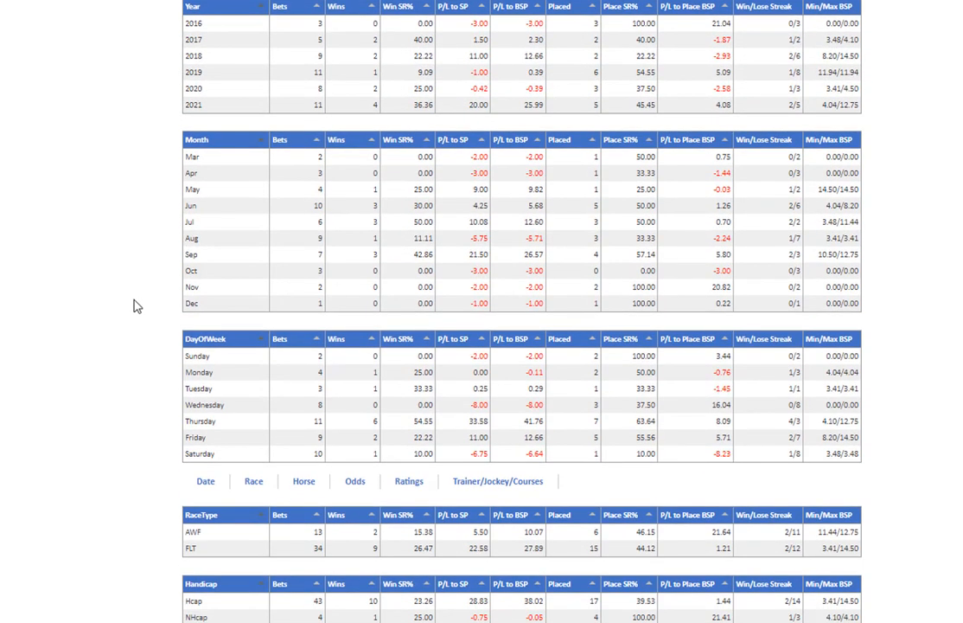
scroll(136, 306, down, 1)
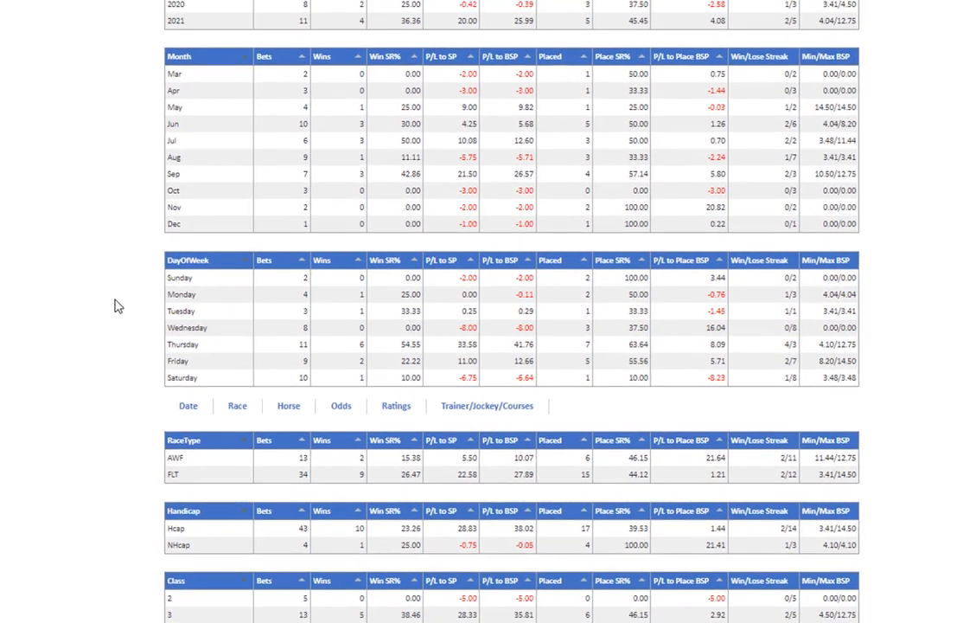
scroll(136, 306, down, 1)
scroll(136, 306, down, 1)
scroll(93, 305, down, 2)
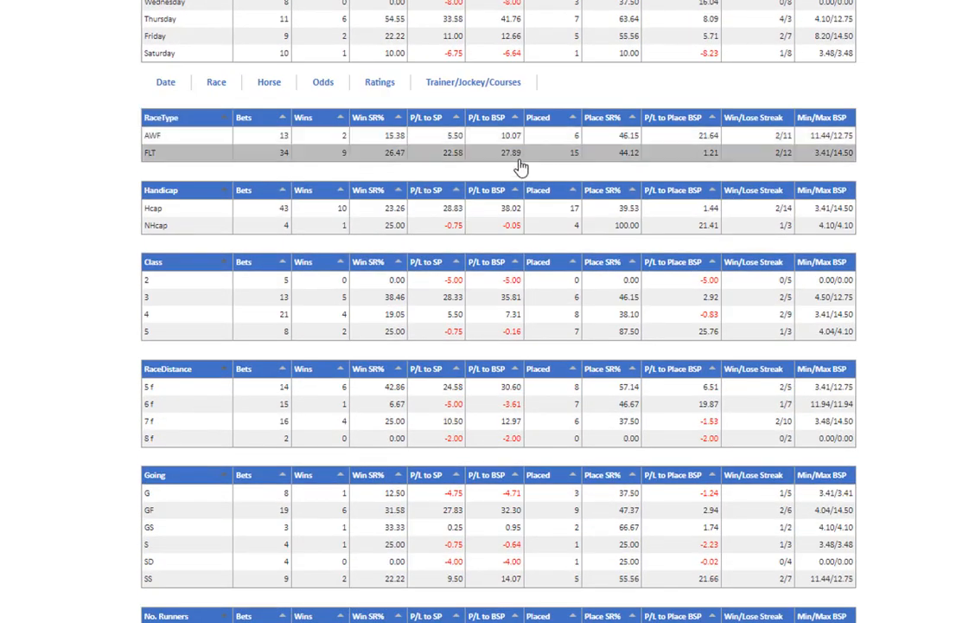
scroll(71, 317, down, 1)
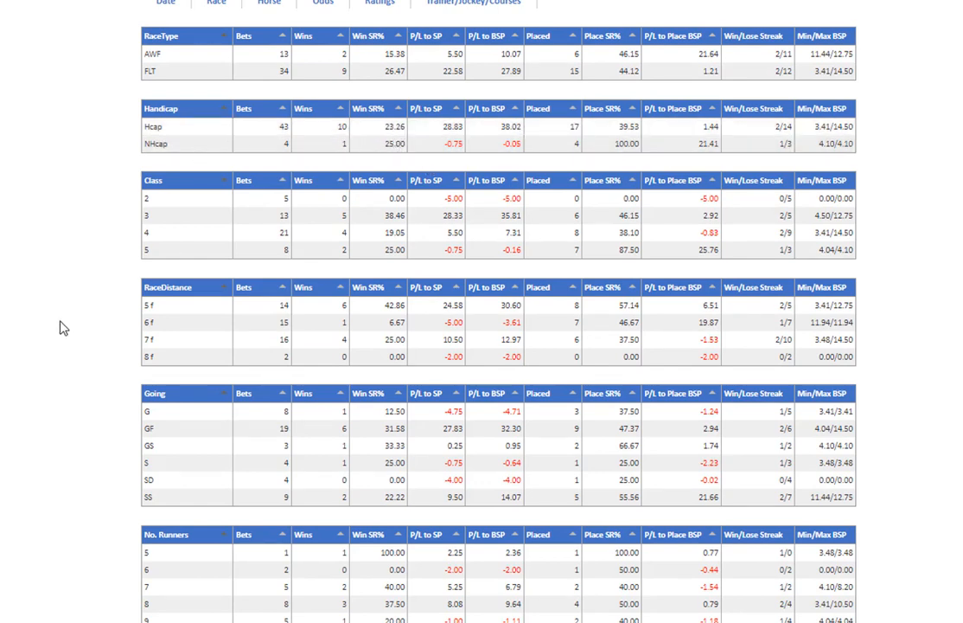
scroll(62, 328, down, 1)
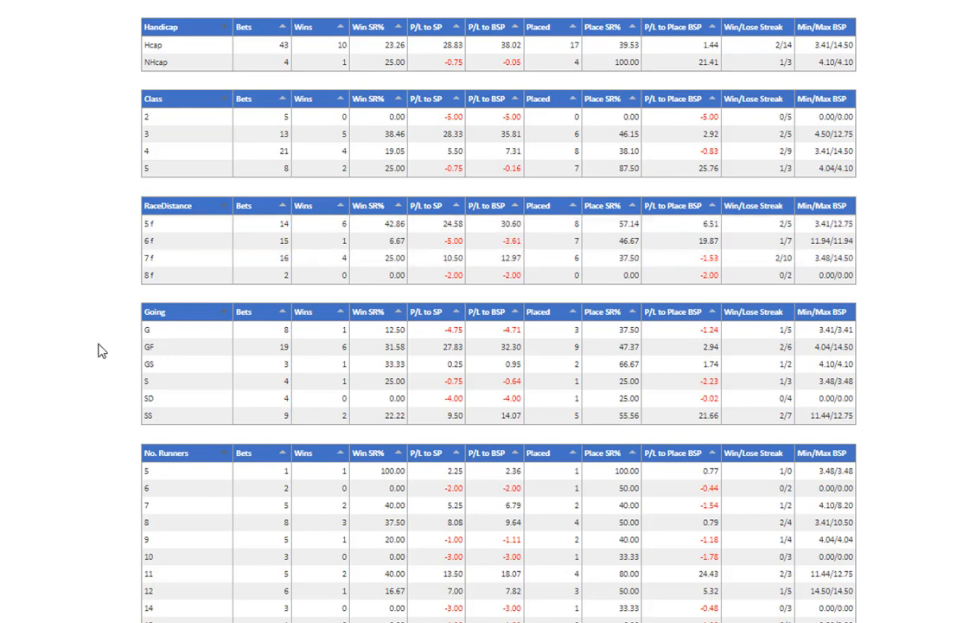
scroll(86, 380, down, 3)
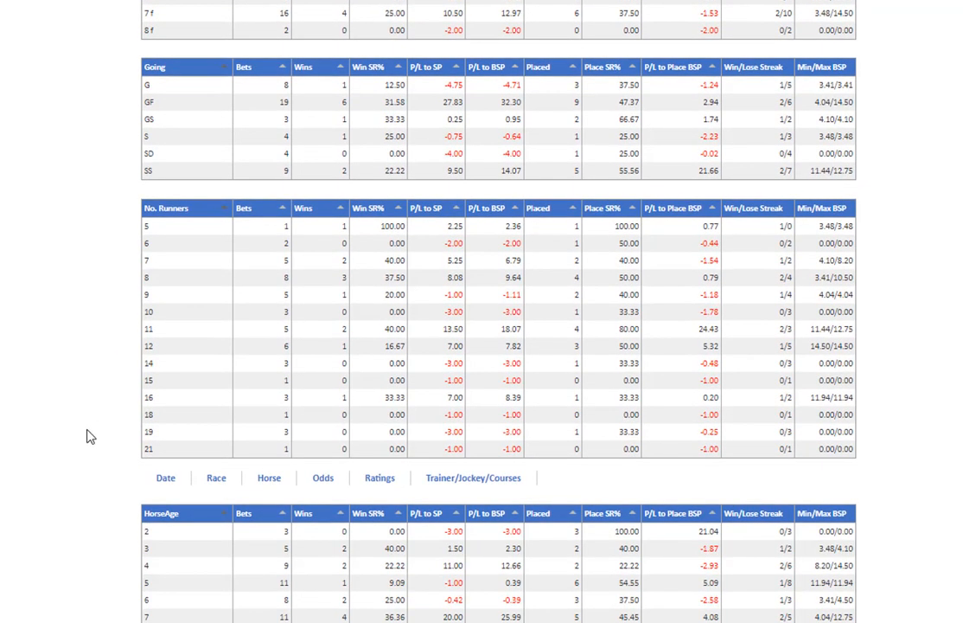
scroll(86, 436, down, 2)
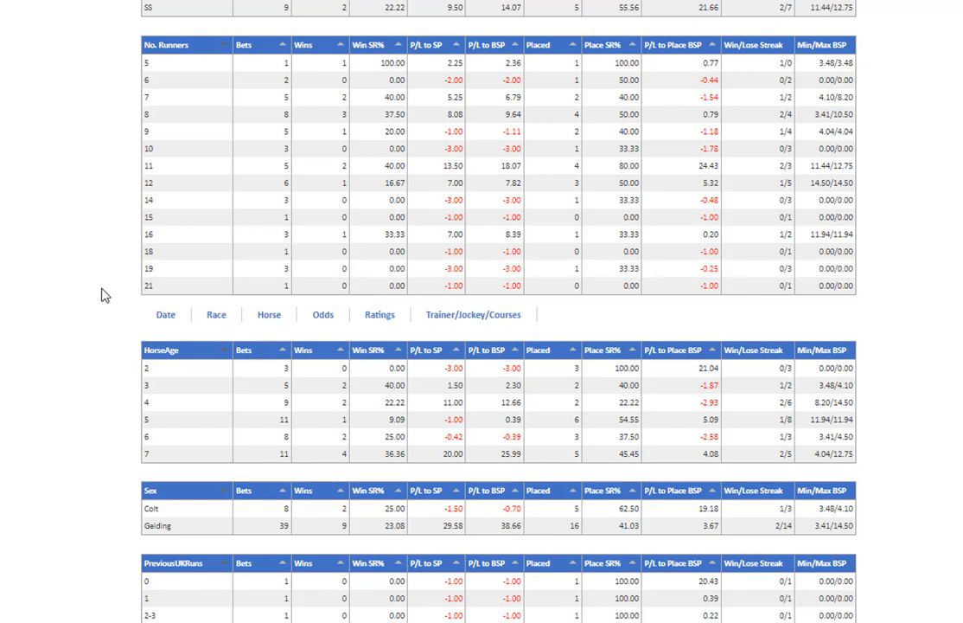
- Examine Saluti's horse breakdowns by HorseAge, Sex, PreviousUKRuns, DaysSinceRun and DaysSinceWin
scroll(102, 294, down, 1)
scroll(104, 295, down, 2)
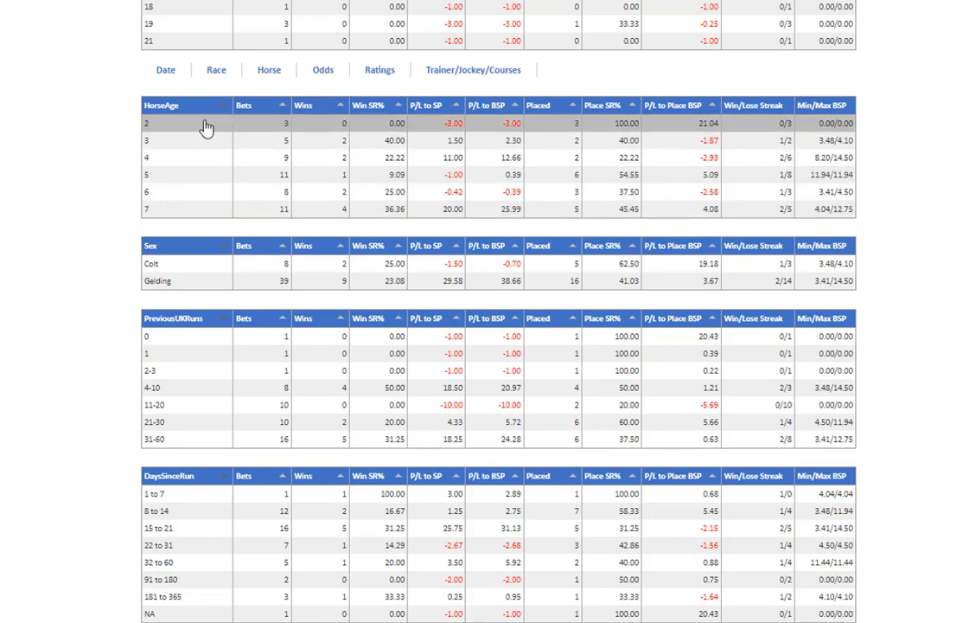
scroll(63, 266, down, 1)
scroll(63, 267, down, 4)
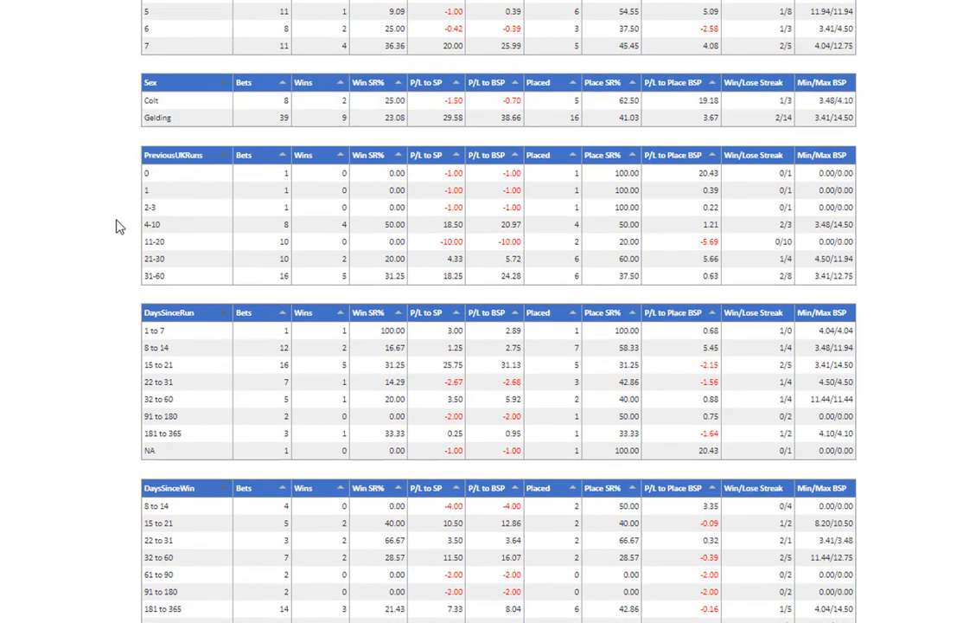
scroll(71, 307, down, 7)
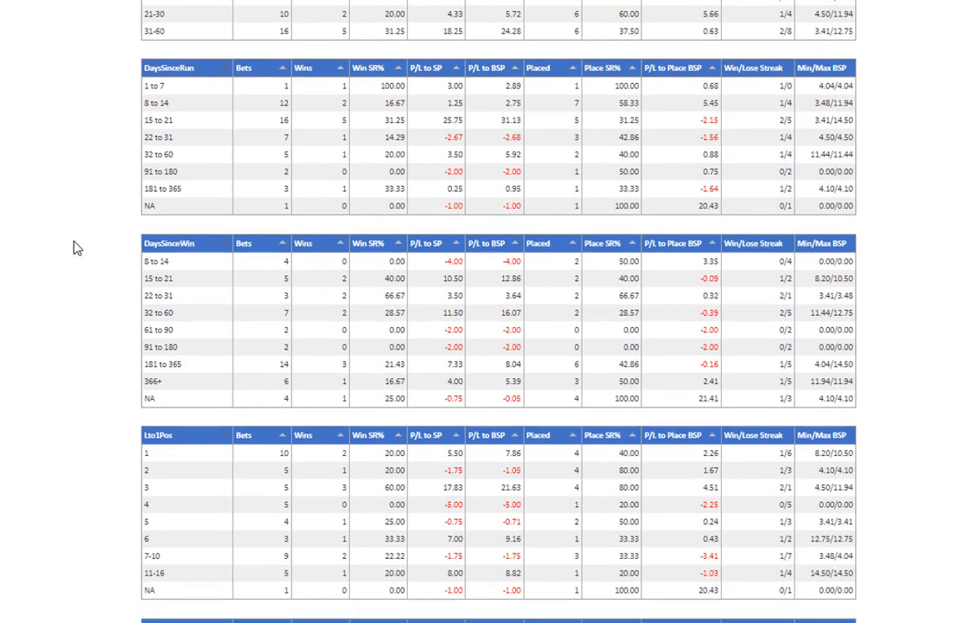
scroll(73, 248, up, 2)
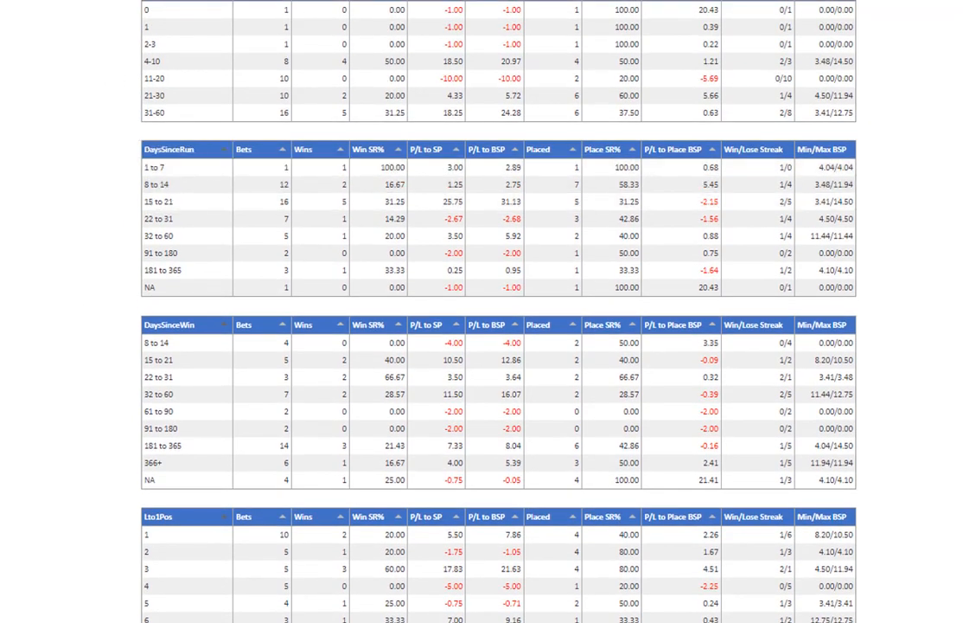
- Check Saluti's last-run figures on the 14:50 Beverley race card, and return to the Results Breakdown
key(ctrl+Tab)
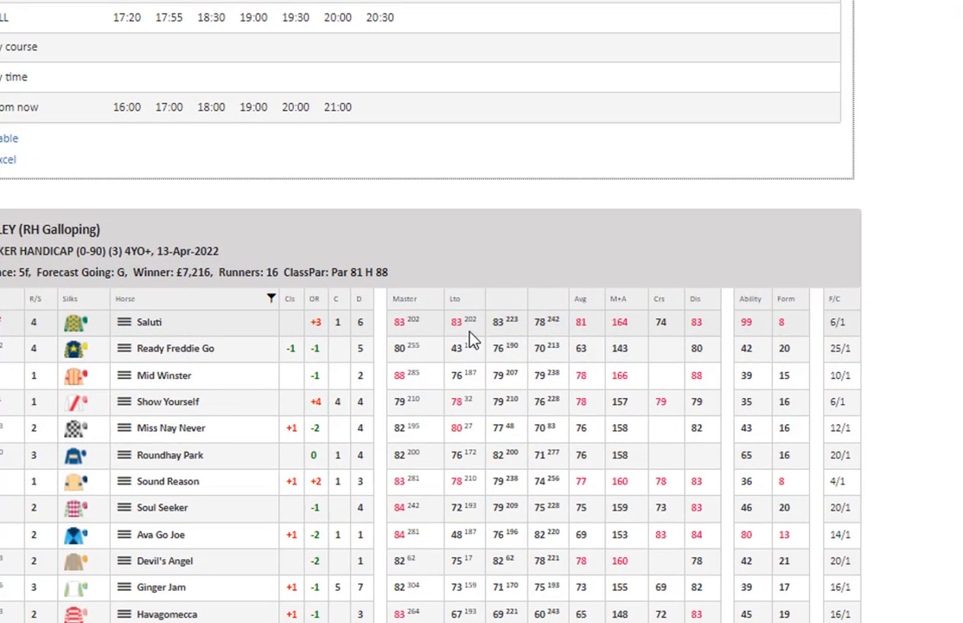
mouse_move(550, 321)
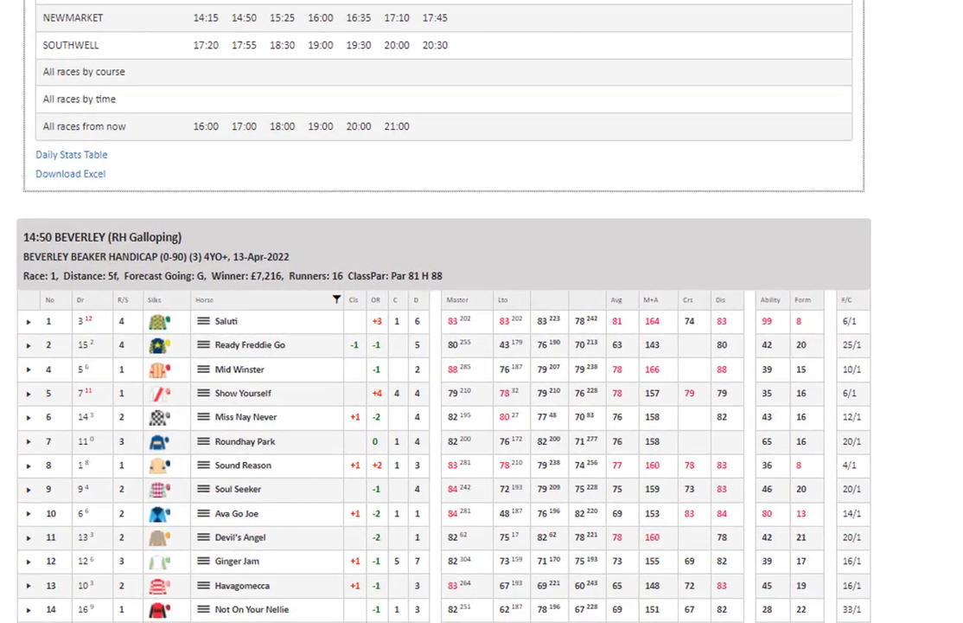
key(ctrl+shift+Tab)
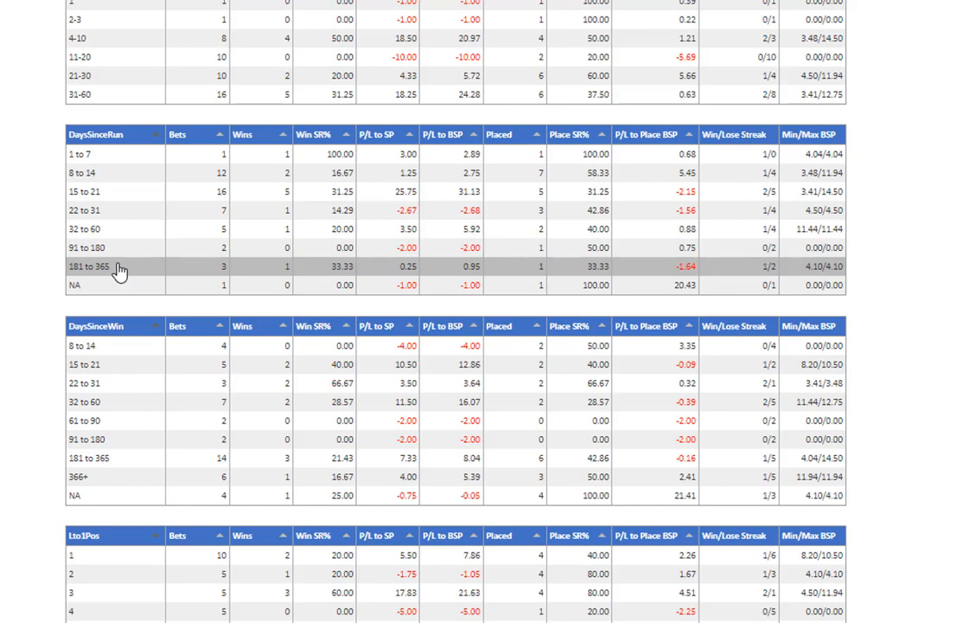
- Review Saluti's last-time-out breakdowns for position and lengths, plus BhaRatingDiff, ClassDiff and BhaRatingRank
scroll(22, 282, down, 3)
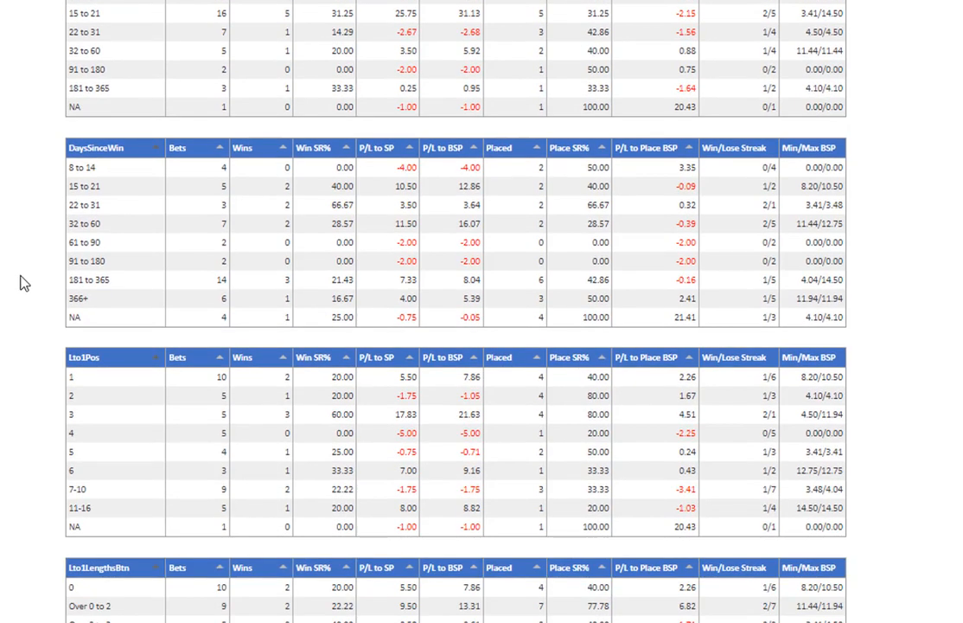
scroll(21, 281, down, 4)
scroll(2, 336, down, 8)
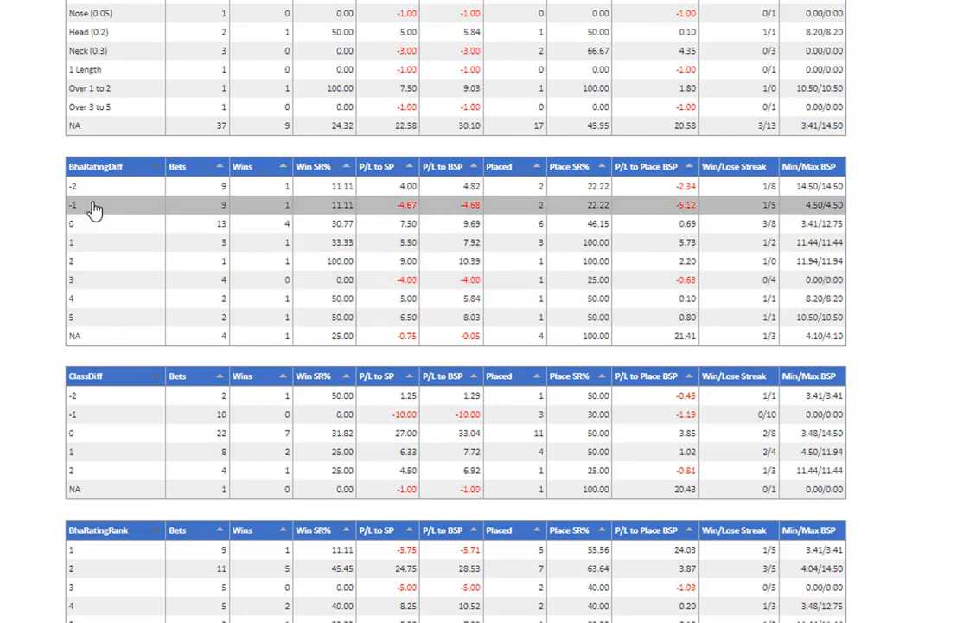
scroll(17, 307, down, 3)
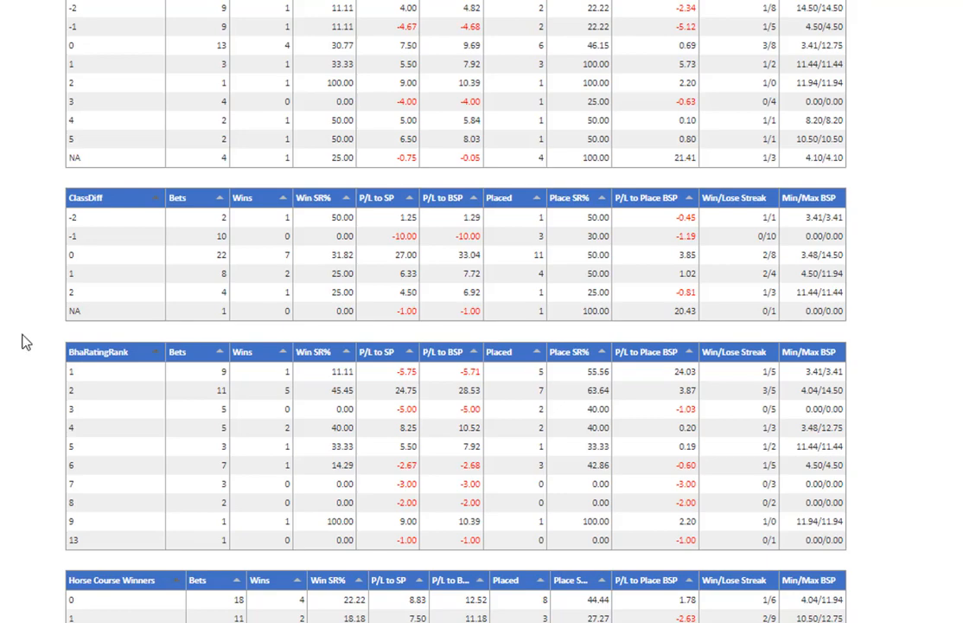
scroll(21, 343, down, 3)
scroll(16, 345, up, 11)
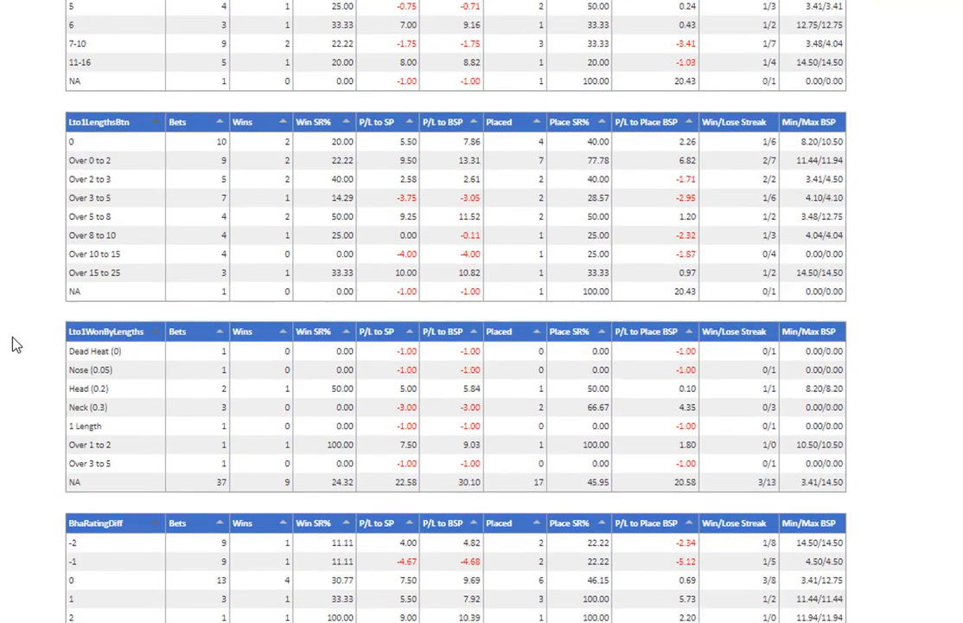
scroll(16, 344, down, 3)
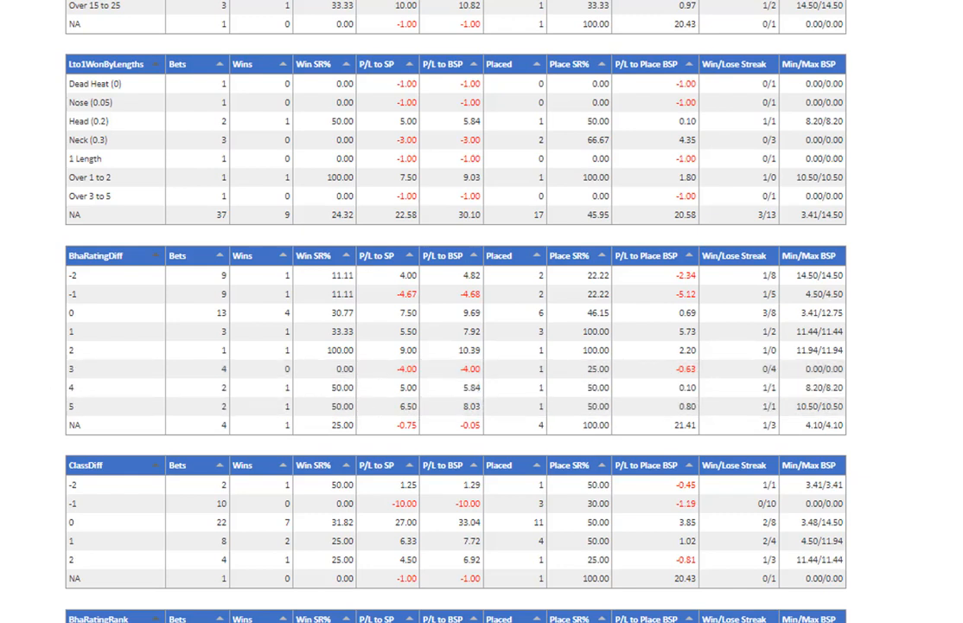
scroll(402, 402, down, 1)
- Examine Saluti's breakdowns by distance winners, C&D winners, RunStyle and Draw, and the Bsp odds ranges
scroll(456, 311, down, 10)
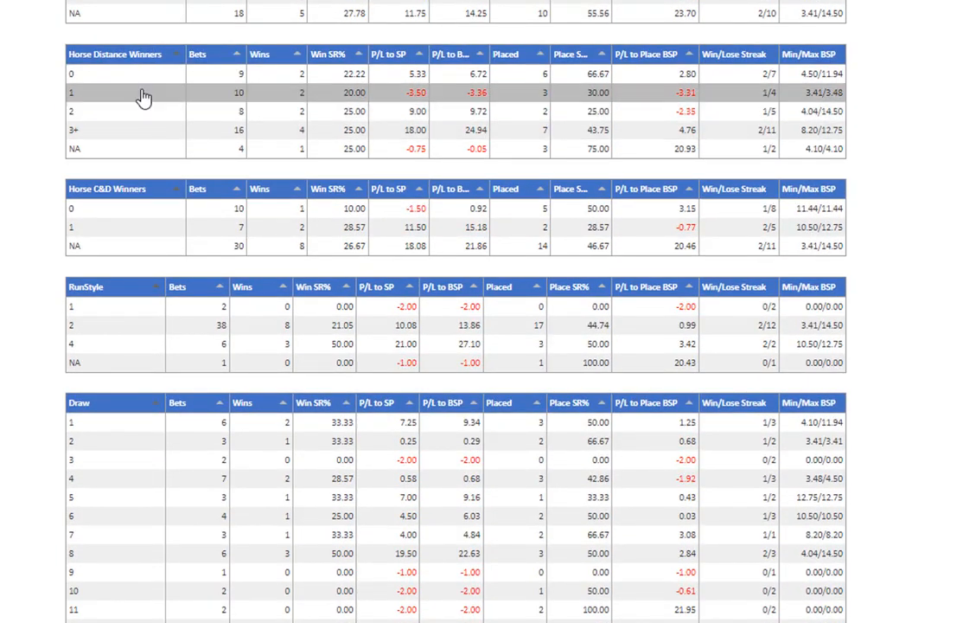
scroll(43, 337, down, 1)
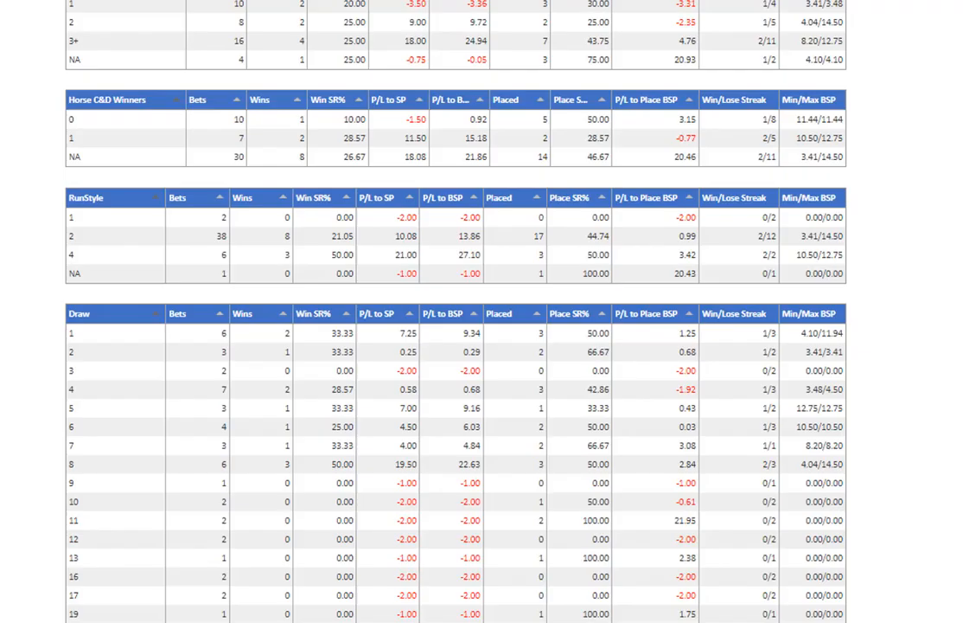
scroll(397, 312, down, 3)
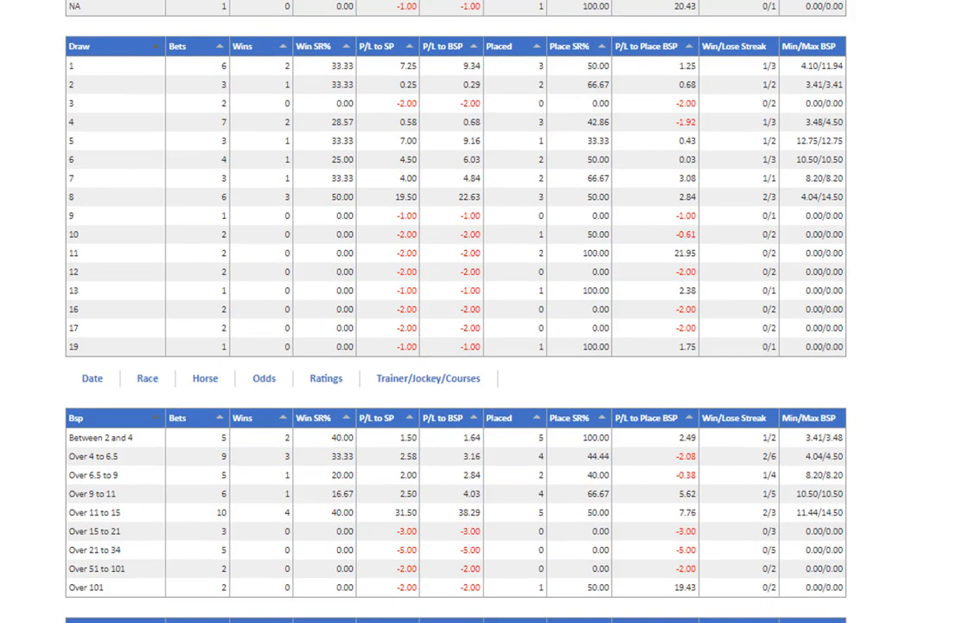
scroll(397, 311, down, 2)
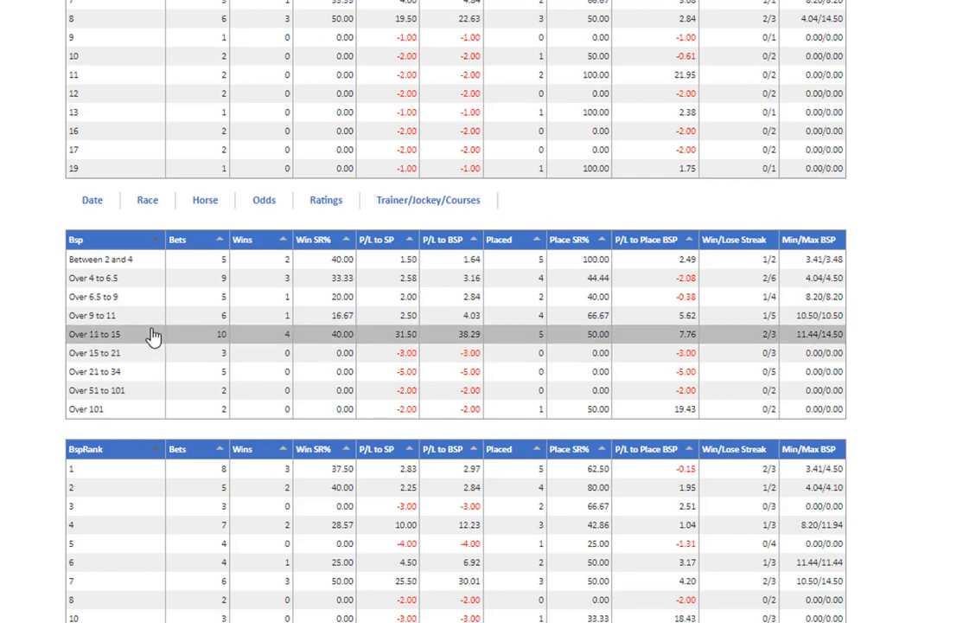
- Return to Saluti's Results table and look through the full list of past races, from the earliest to the most recent
scroll(7, 363, up, 20)
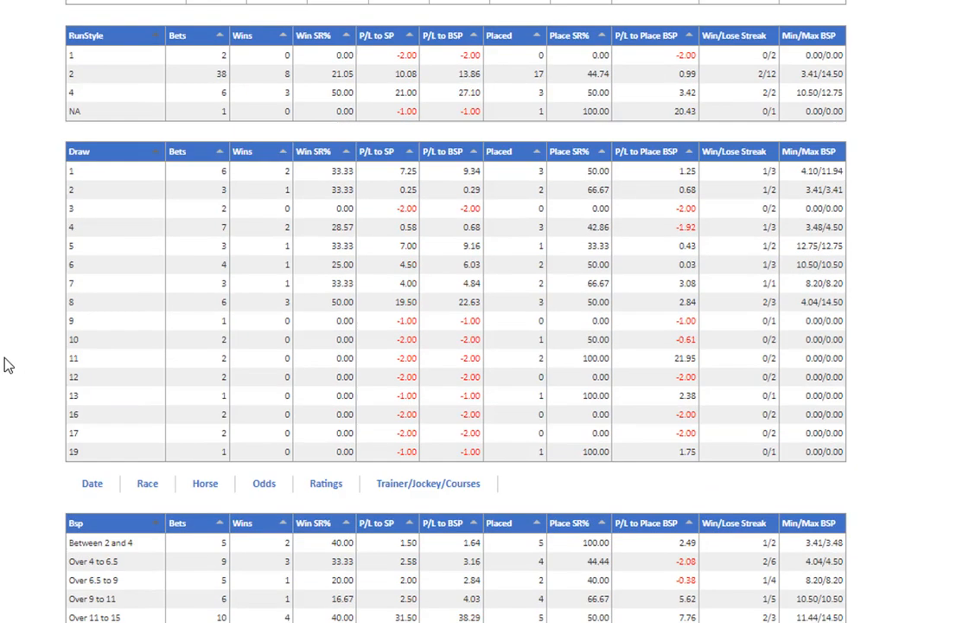
scroll(7, 365, up, 20)
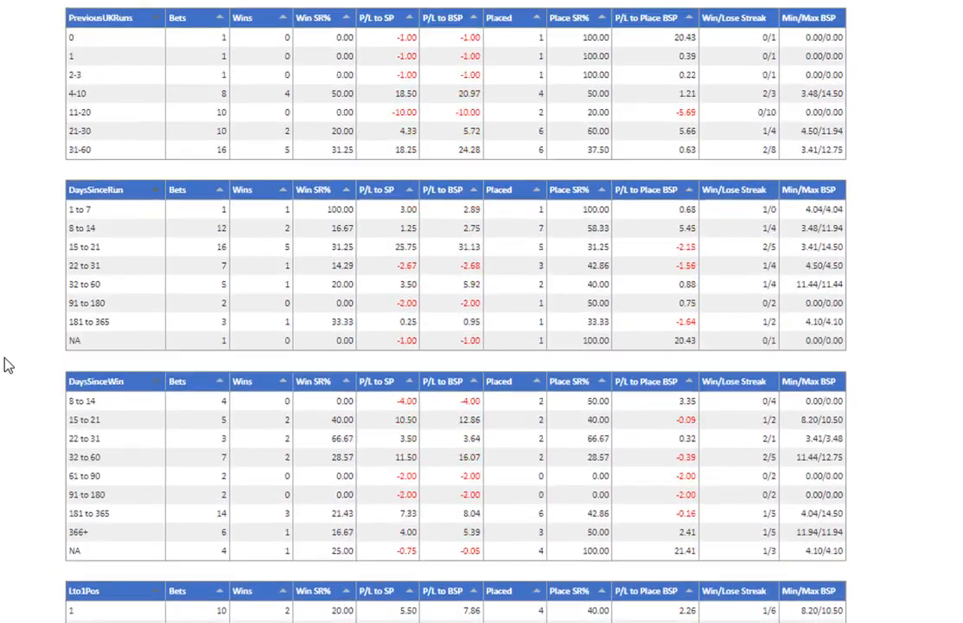
scroll(7, 365, up, 20)
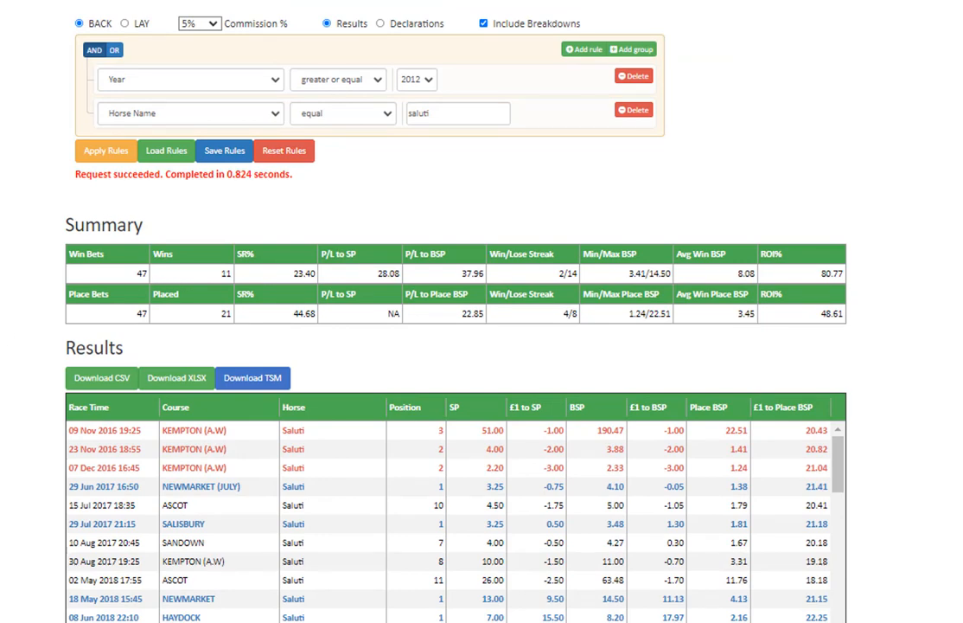
scroll(362, 327, down, 3)
scroll(383, 286, down, 6)
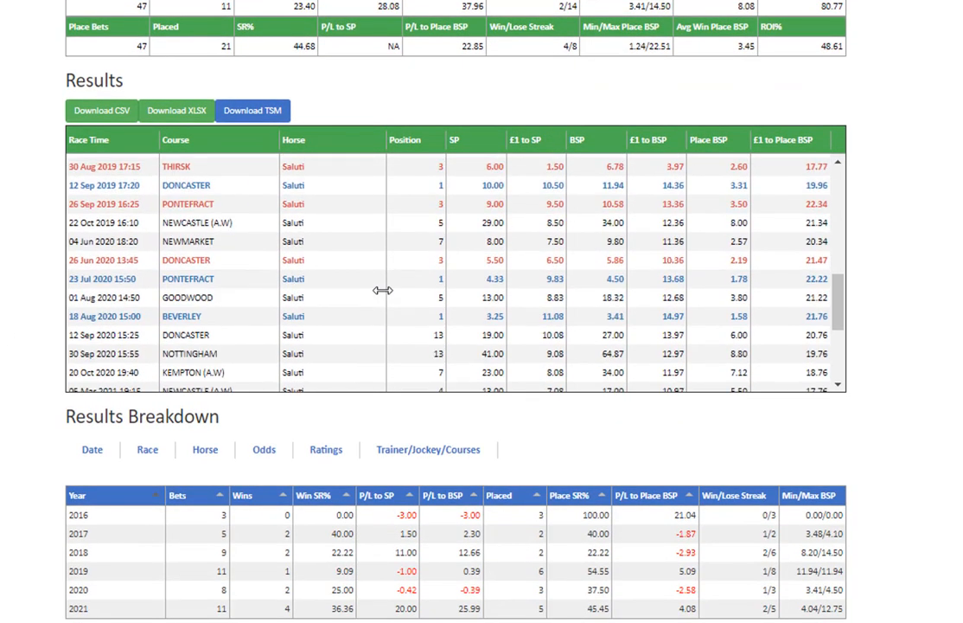
scroll(383, 291, down, 4)
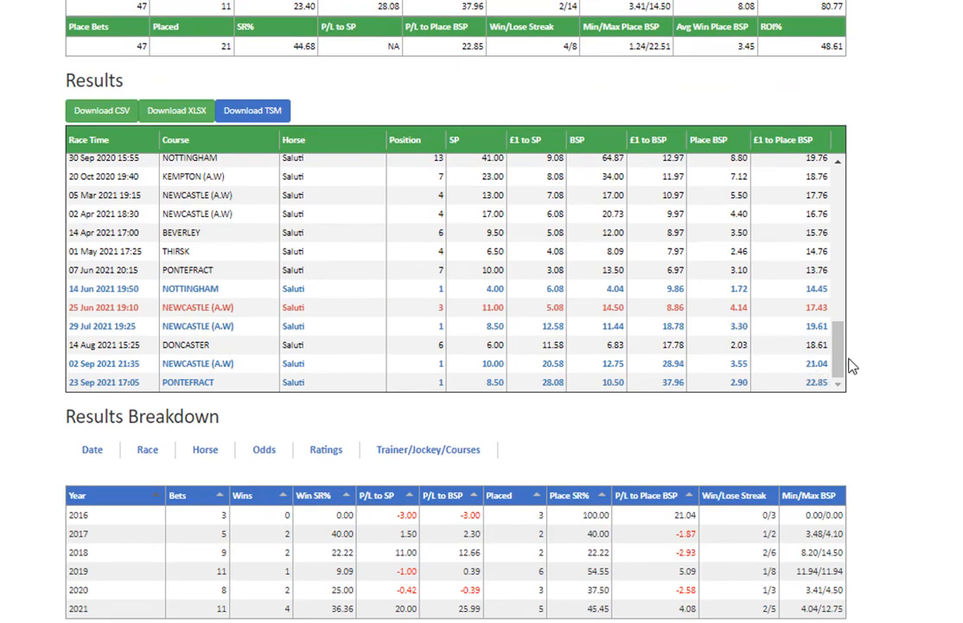
drag(839, 368, 836, 206)
scroll(40, 112, down, 1)
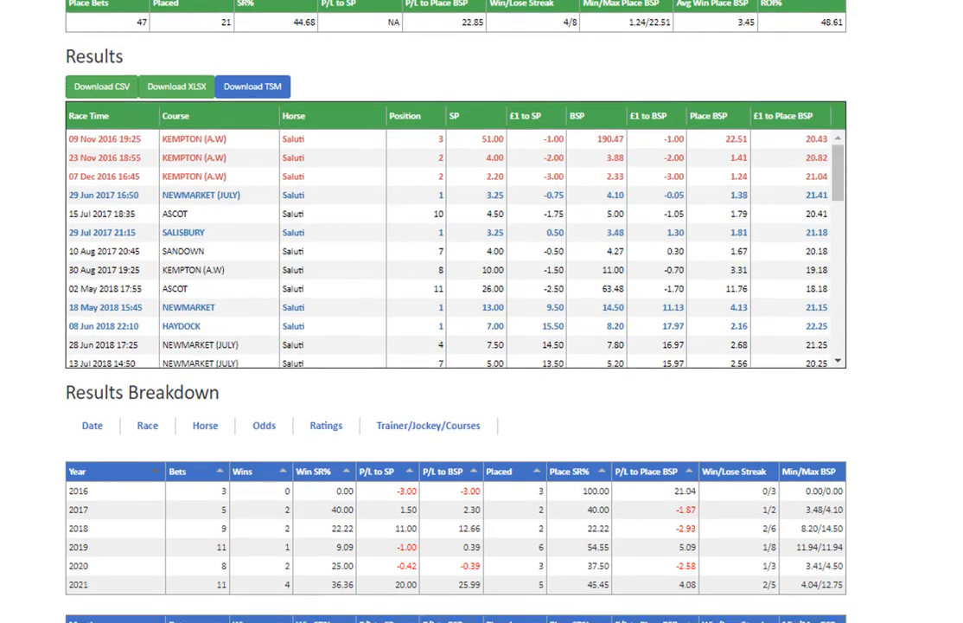
- Check the 14:50 Beverley race card for another runner, set the Horse Name rule to "roundhay park" and apply the rules
scroll(40, 112, up, 3)
scroll(346, 104, up, 2)
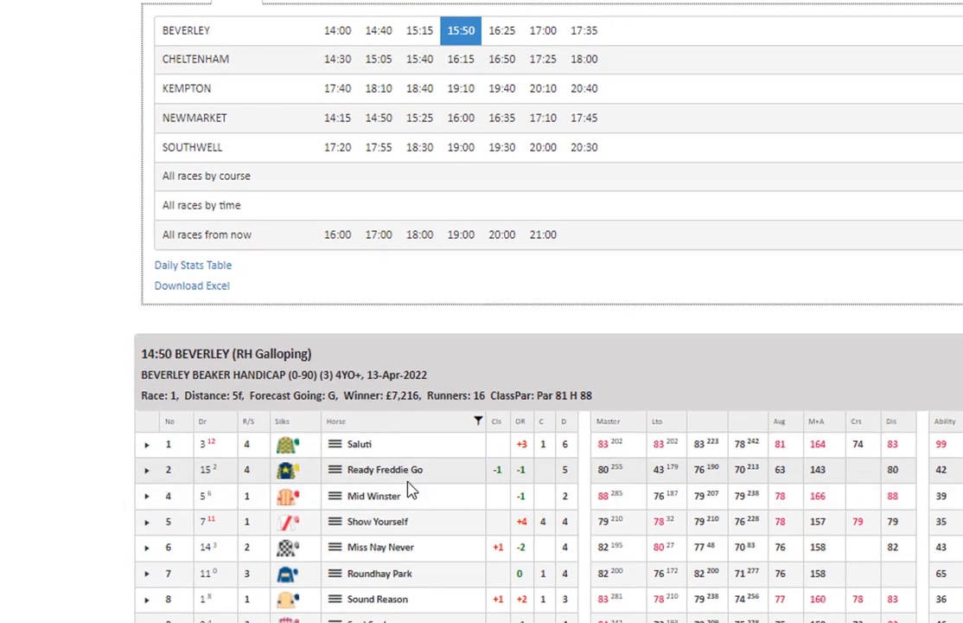
mouse_move(392, 543)
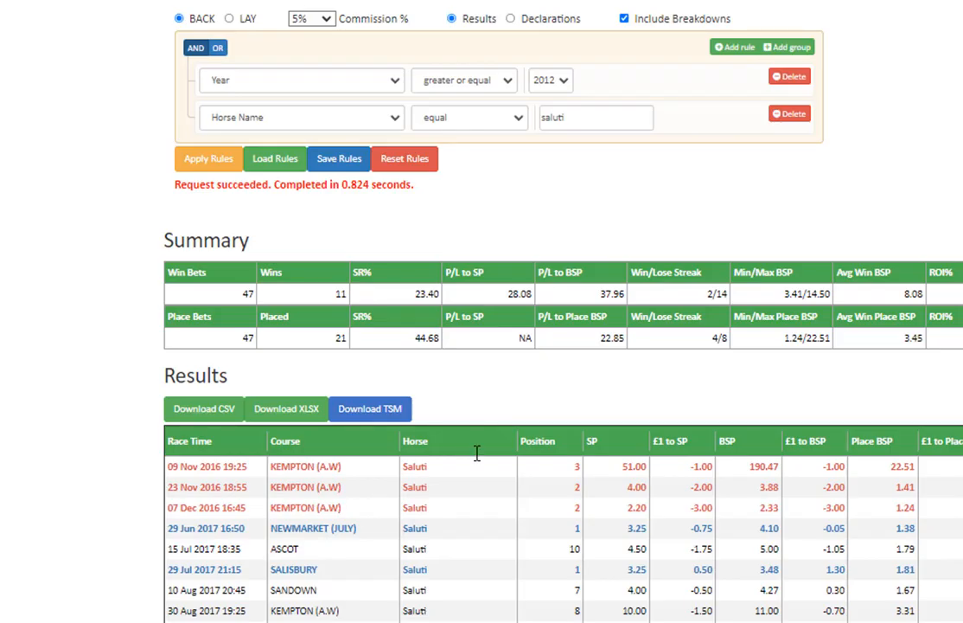
double_click(550, 119)
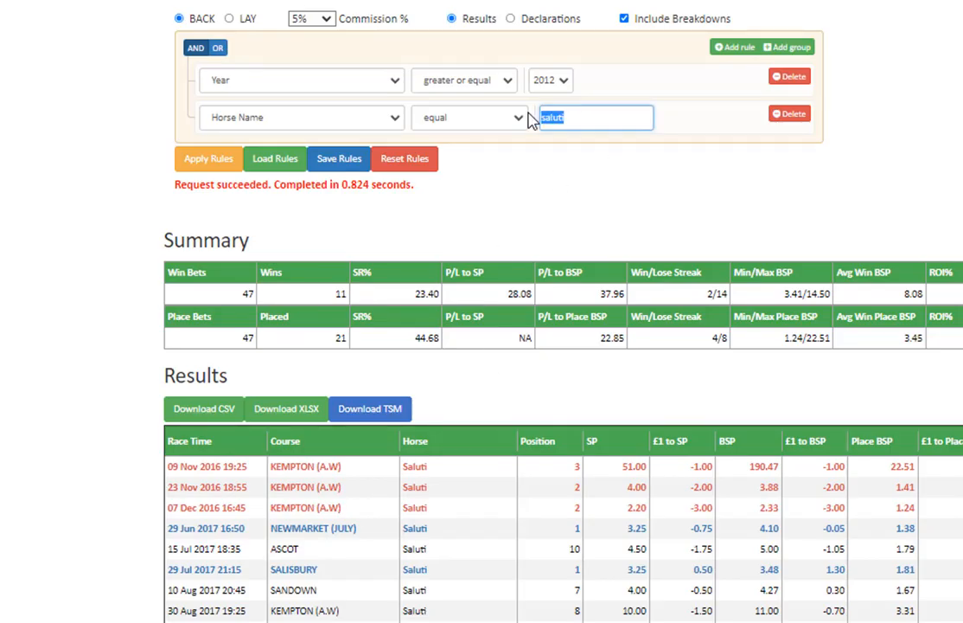
text(roundhay park)
click(197, 161)
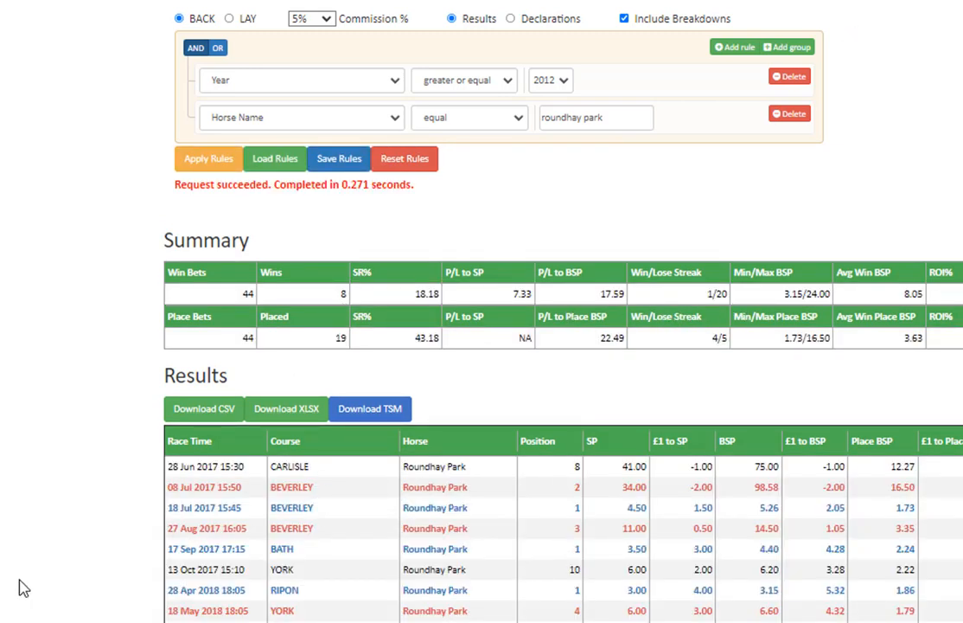
- Skim Roundhay Park's breakdowns by race type, class, distance, going, previous runs and days since run
scroll(103, 580, down, 3)
scroll(102, 580, down, 15)
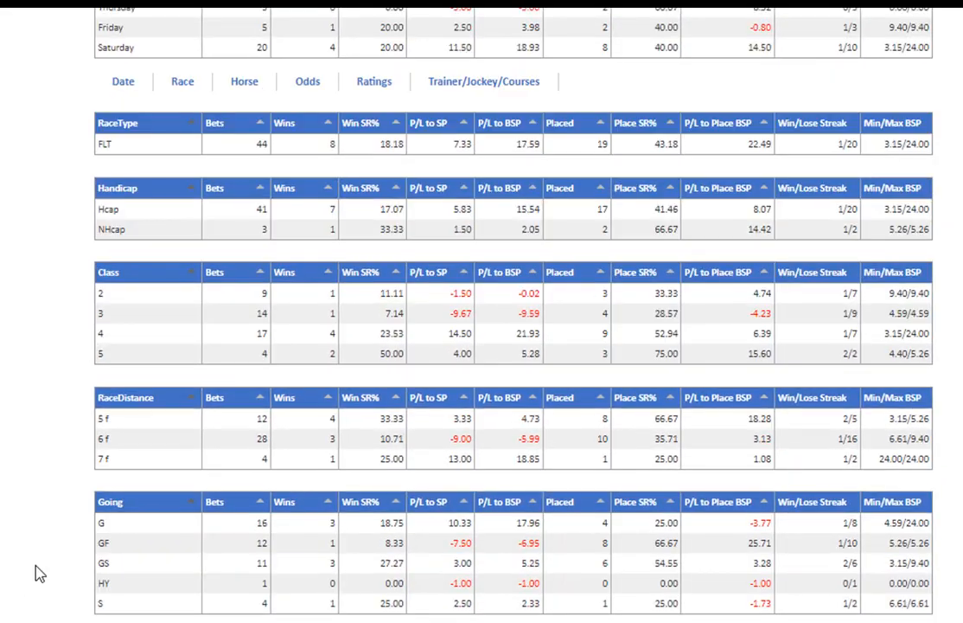
scroll(41, 573, down, 10)
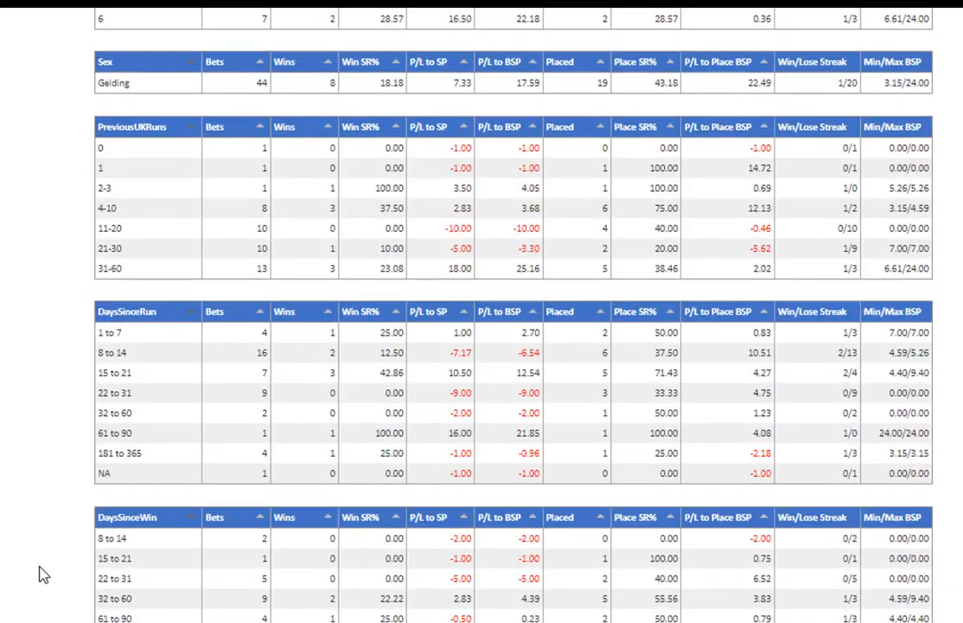
scroll(43, 575, up, 20)
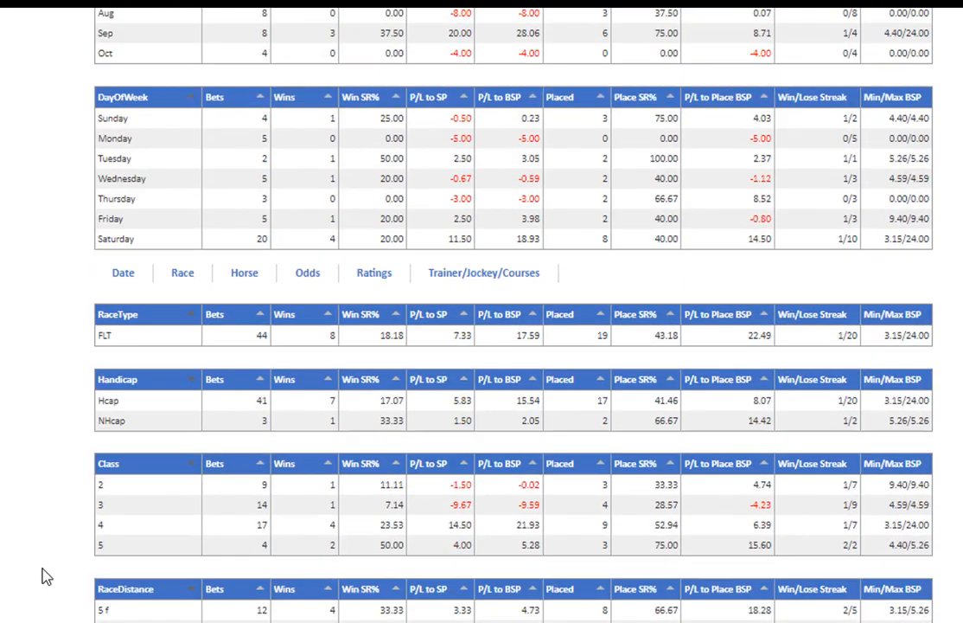
scroll(44, 576, up, 7)
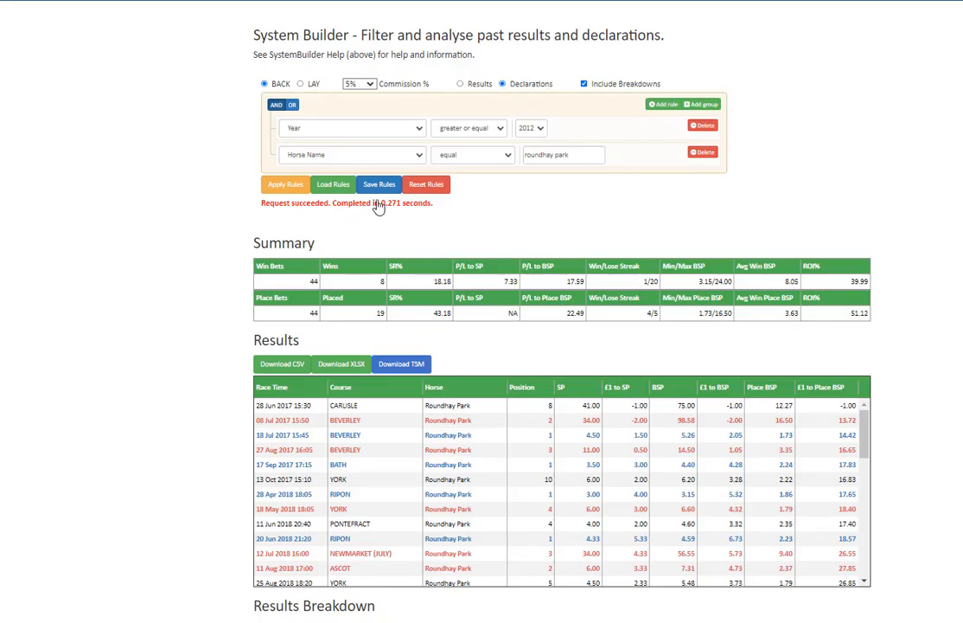
- Set the System Builder to analyse Results and glance over Roundhay Park's date and race breakdowns
click(461, 83)
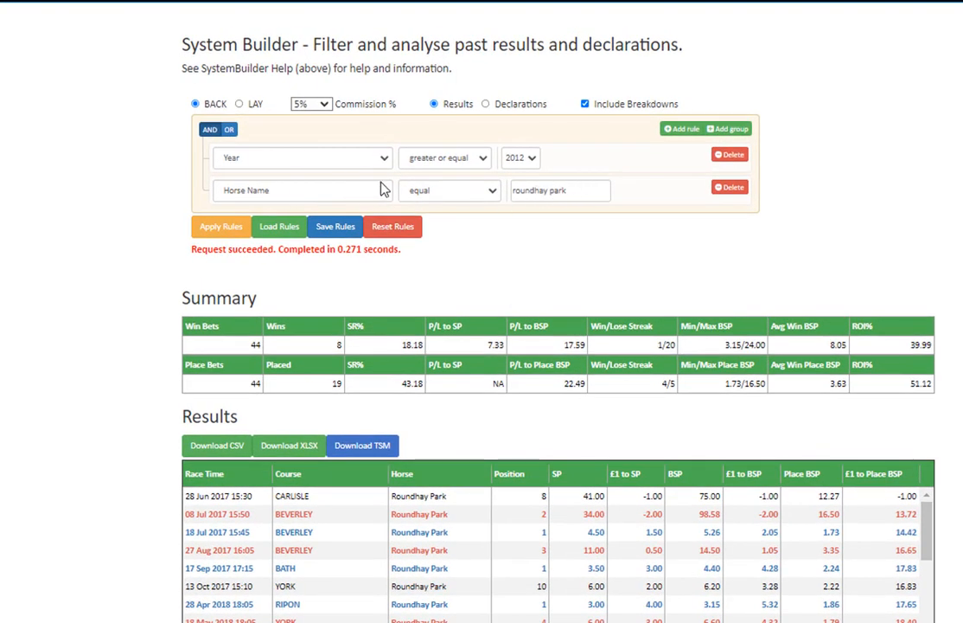
scroll(102, 433, down, 13)
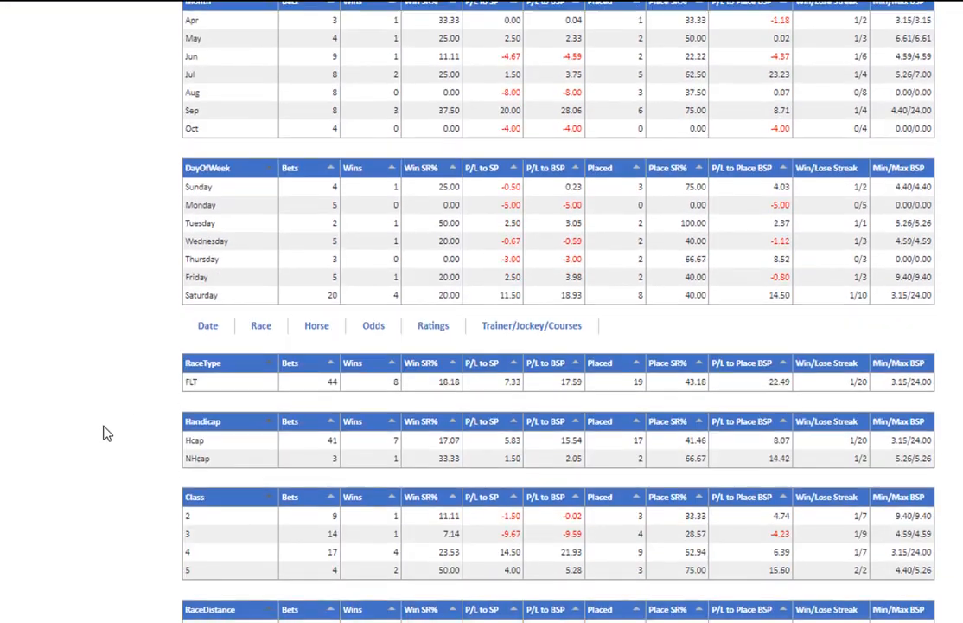
scroll(104, 433, up, 15)
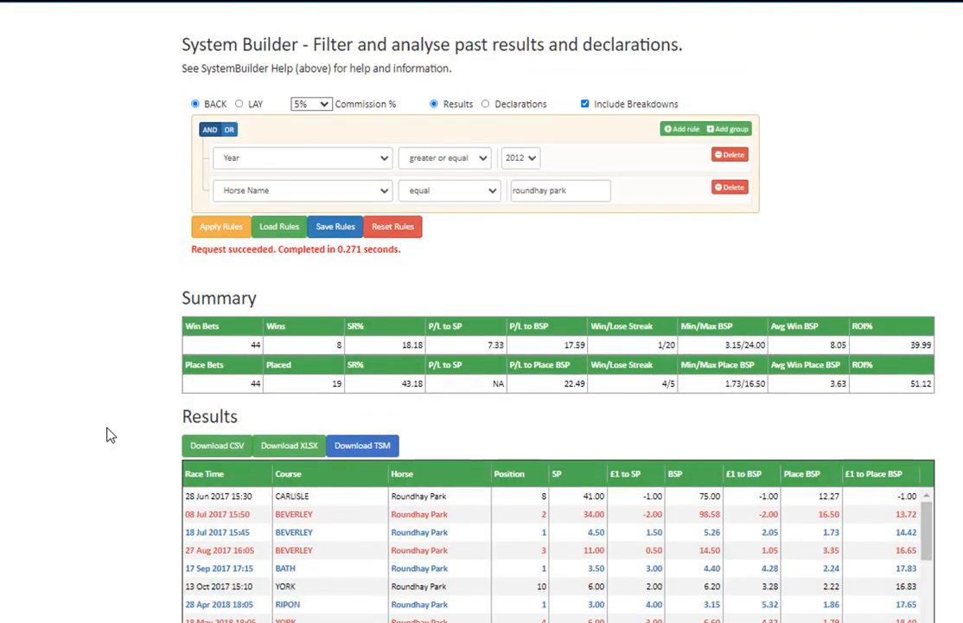